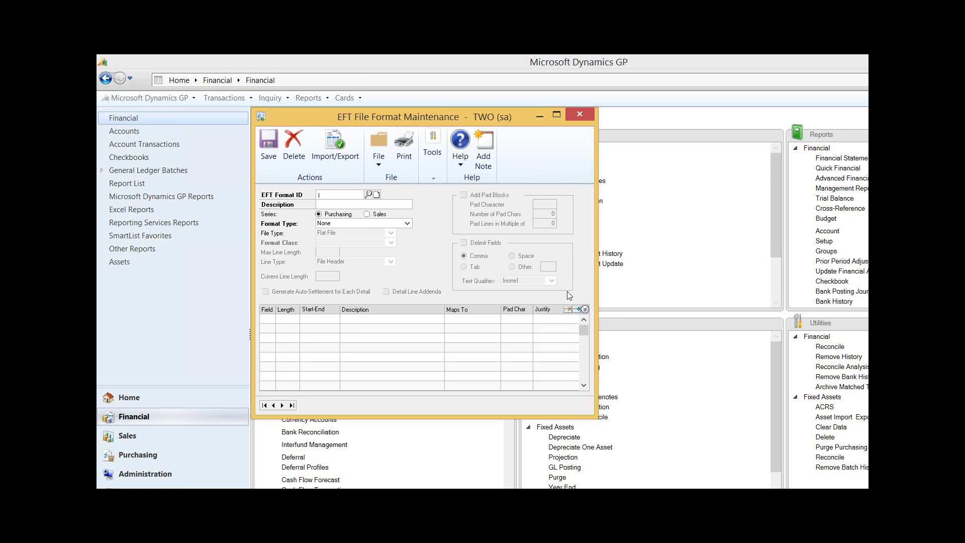
Review the available EFT format types and the Wells Fargo file format's field layout, and close the EFT file format record
click(406, 223)
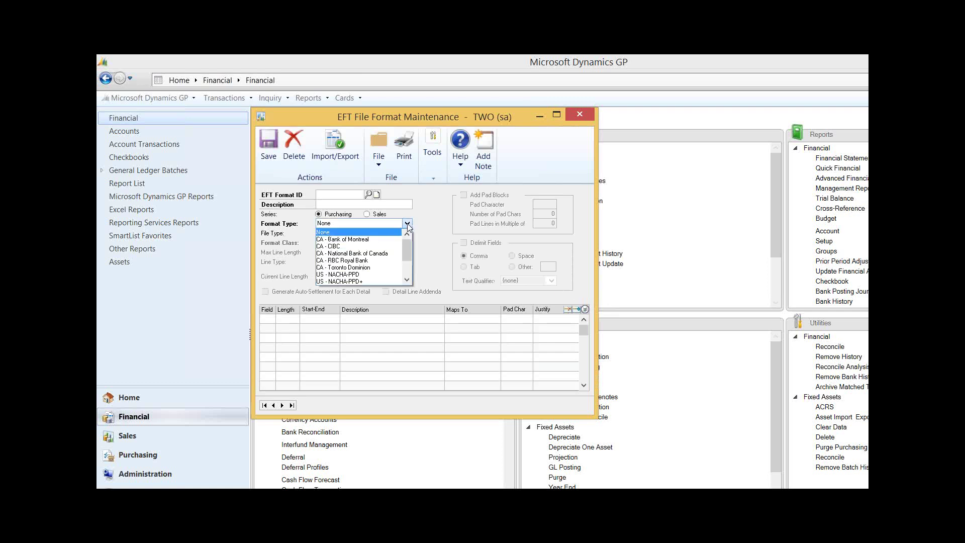
drag(409, 244, 409, 256)
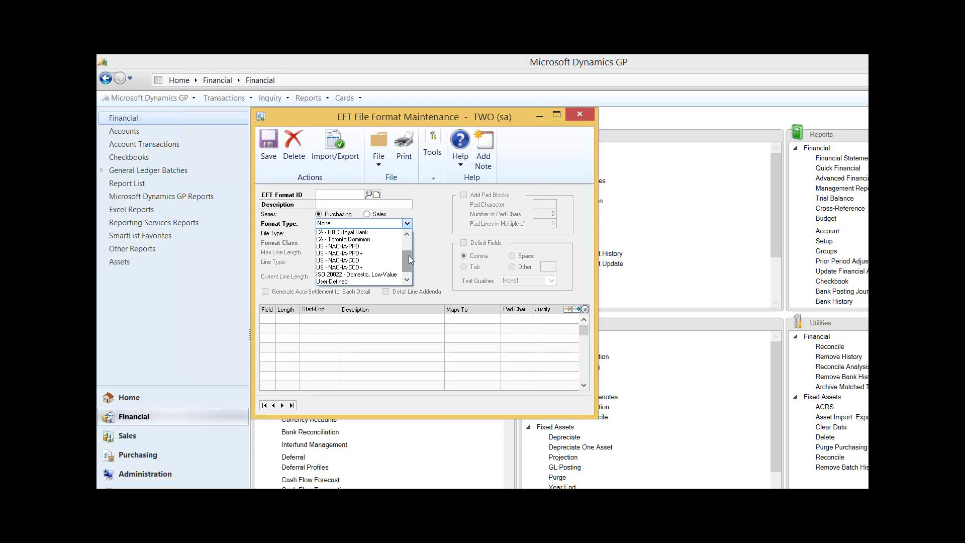
click(291, 407)
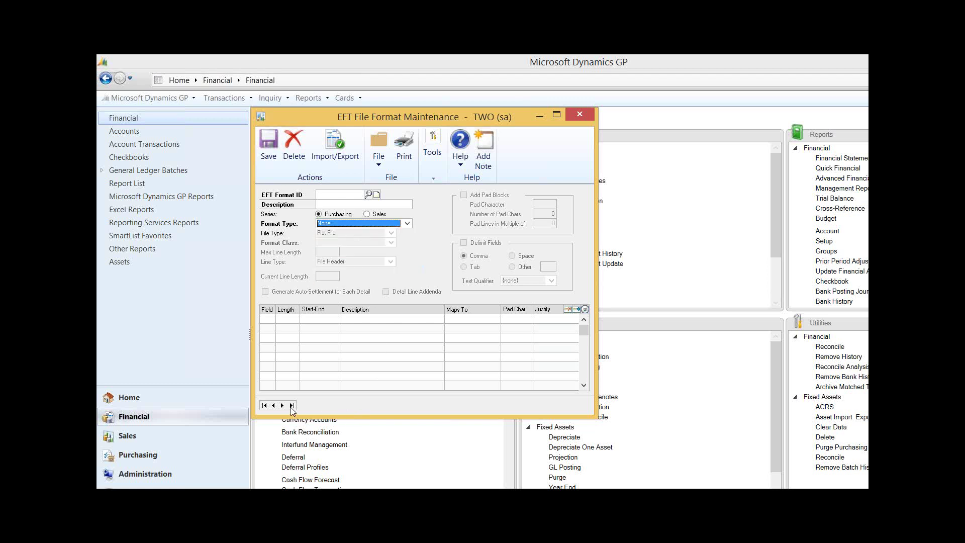
click(264, 405)
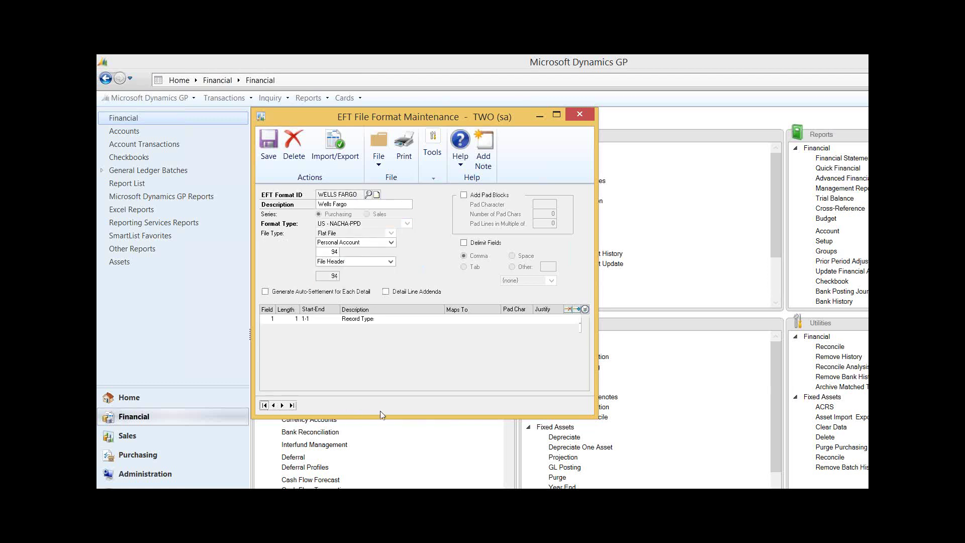
drag(382, 417, 383, 460)
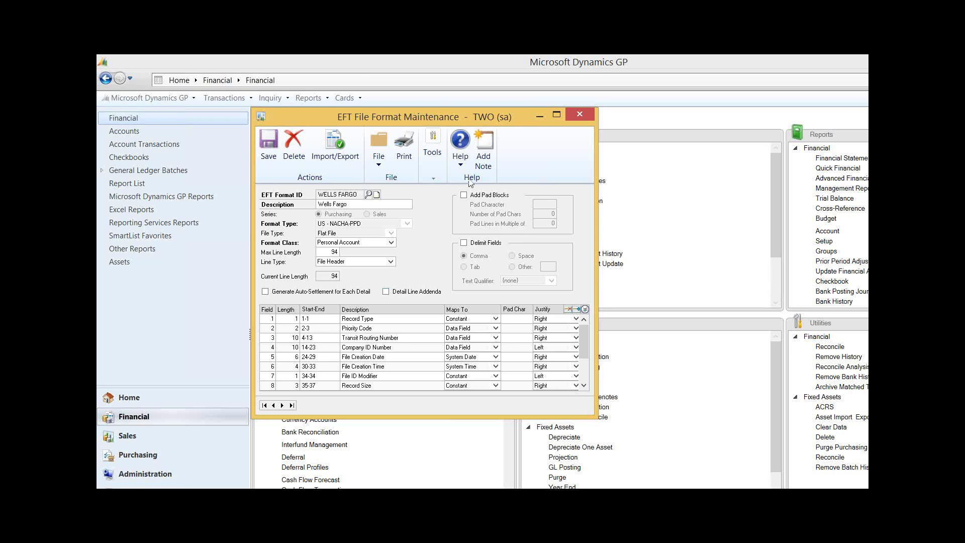
click(579, 115)
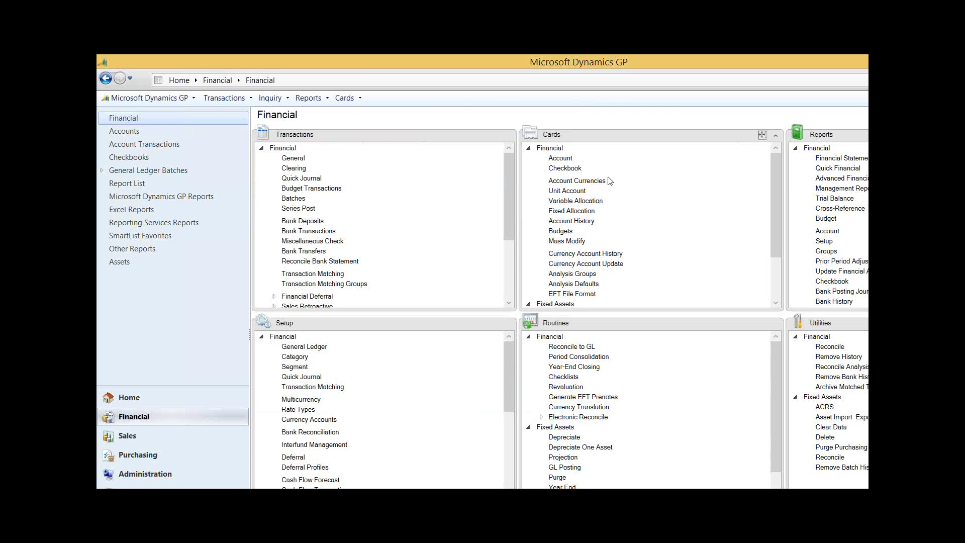
Review the EFT bank details and payables options of the UPTOWN TRUST checkbook, and close the checkbook record
click(560, 166)
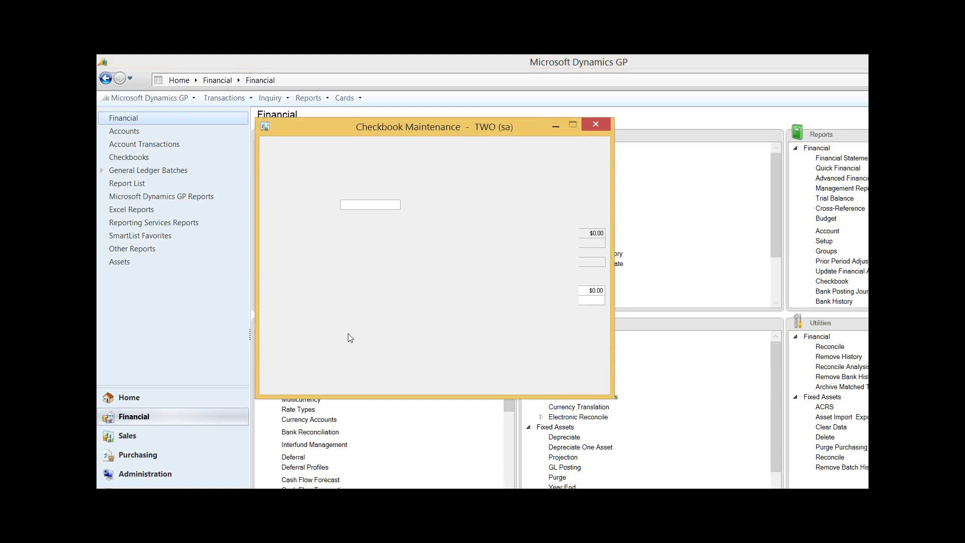
click(296, 388)
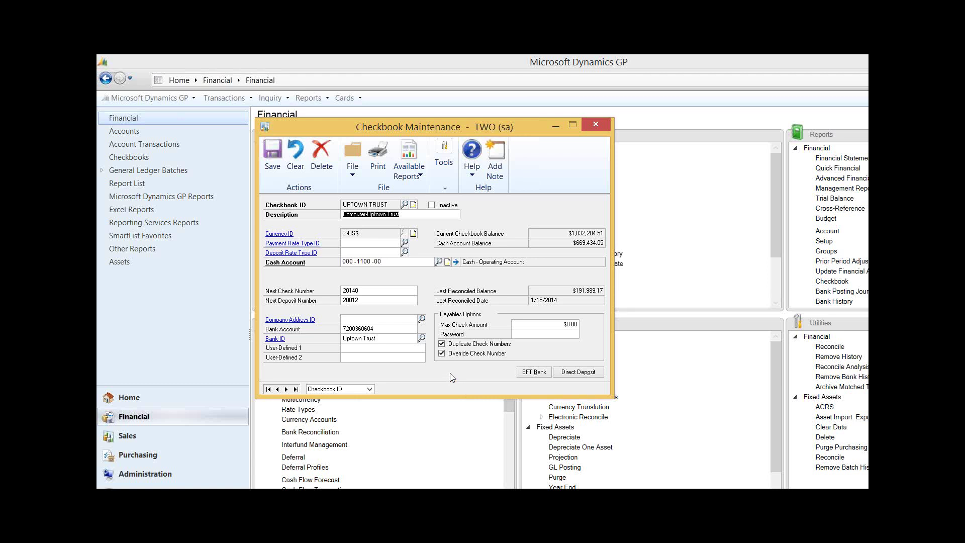
click(533, 373)
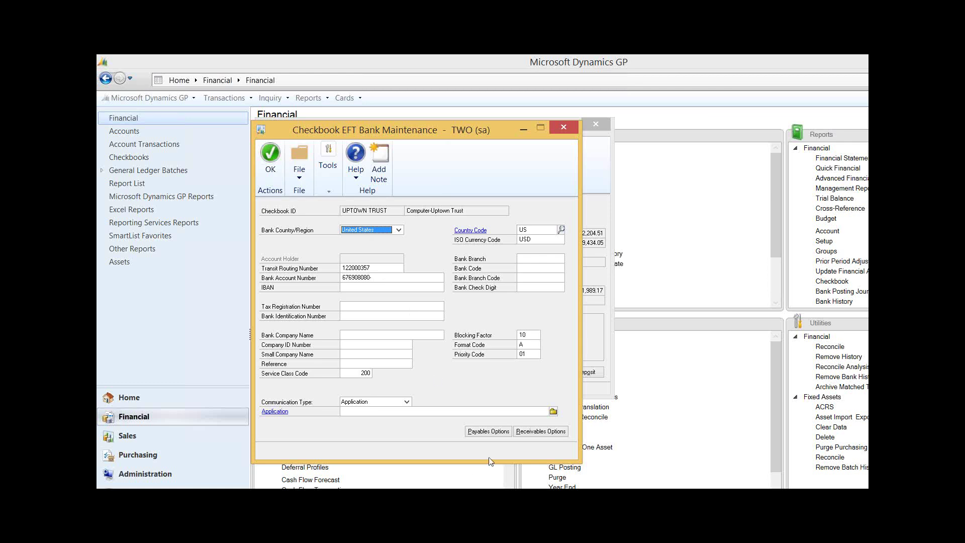
click(491, 435)
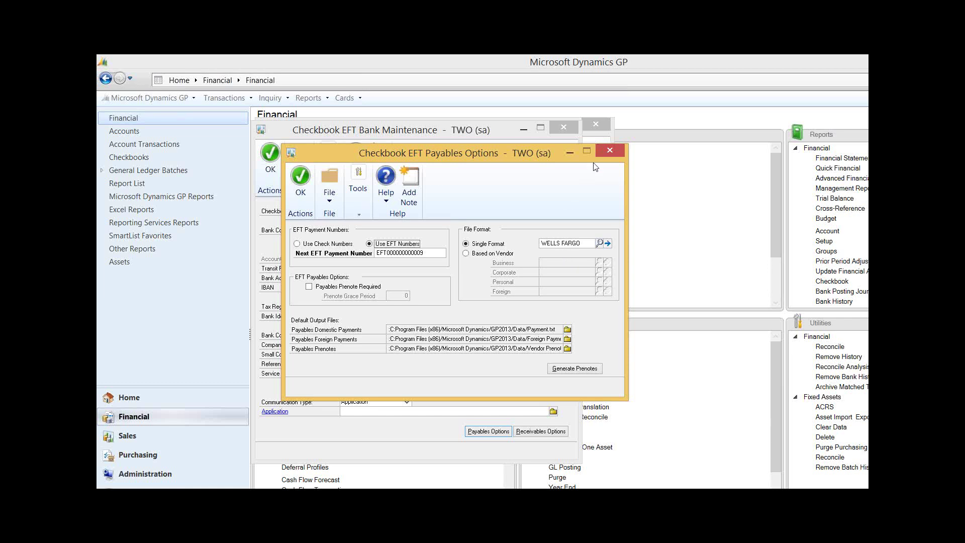
click(610, 151)
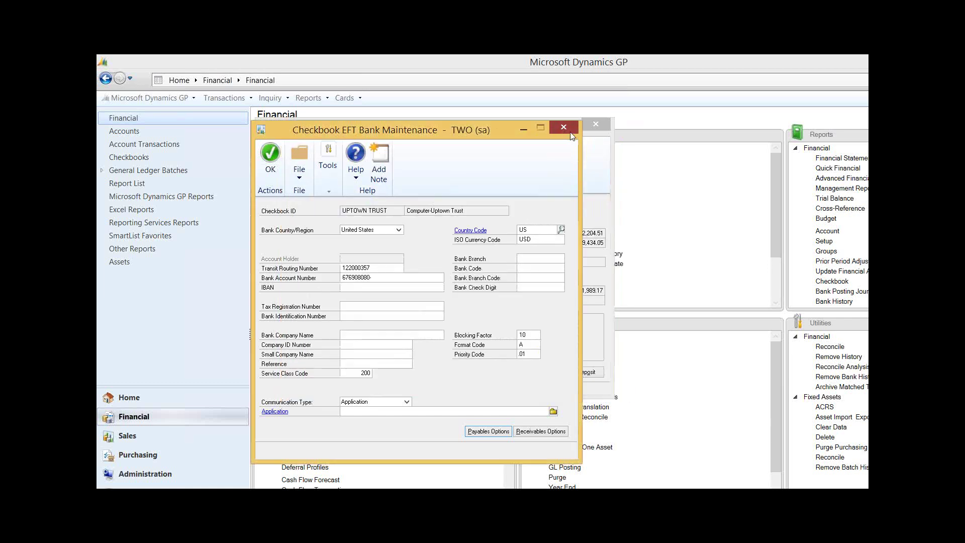
click(566, 129)
click(595, 125)
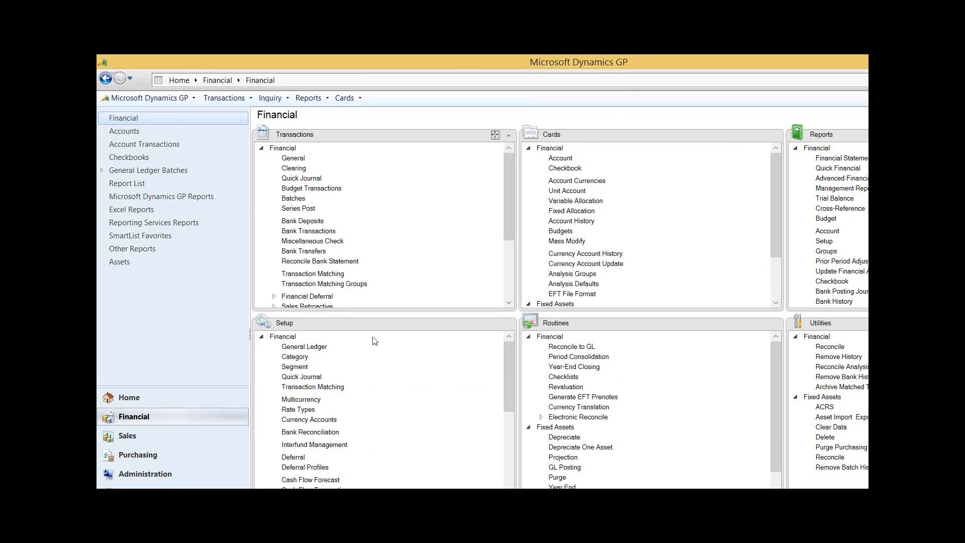
Display the Purchasing vendor record for Carlson Specialties
click(144, 456)
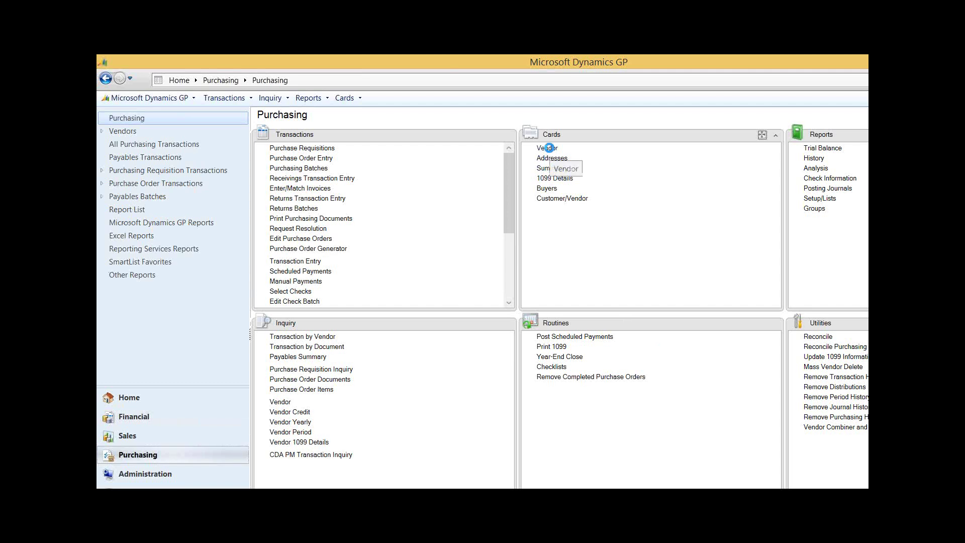
click(547, 148)
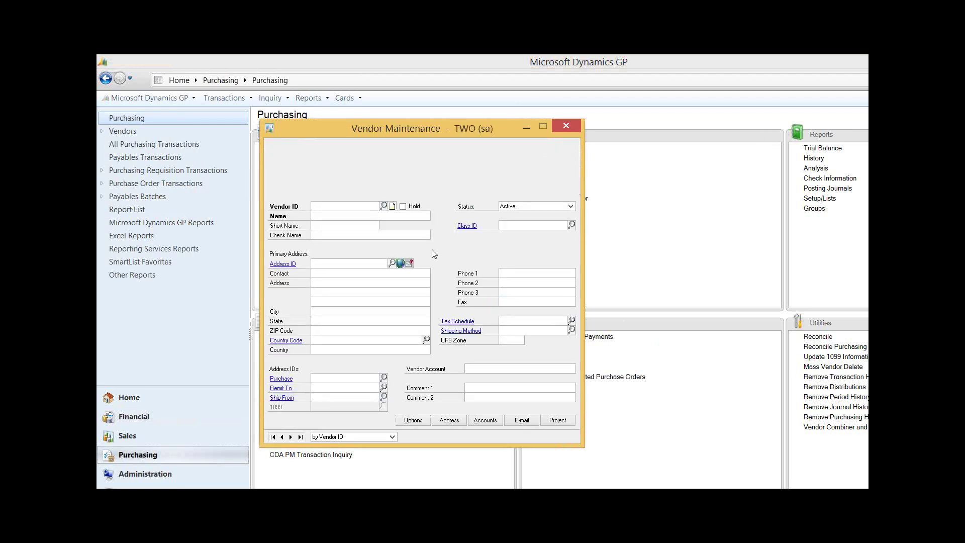
text(CAR)
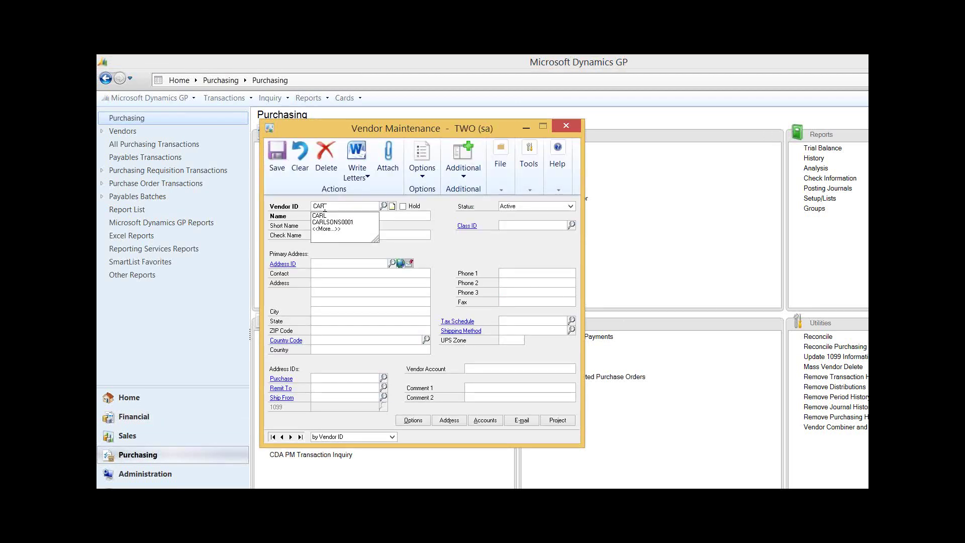
click(332, 222)
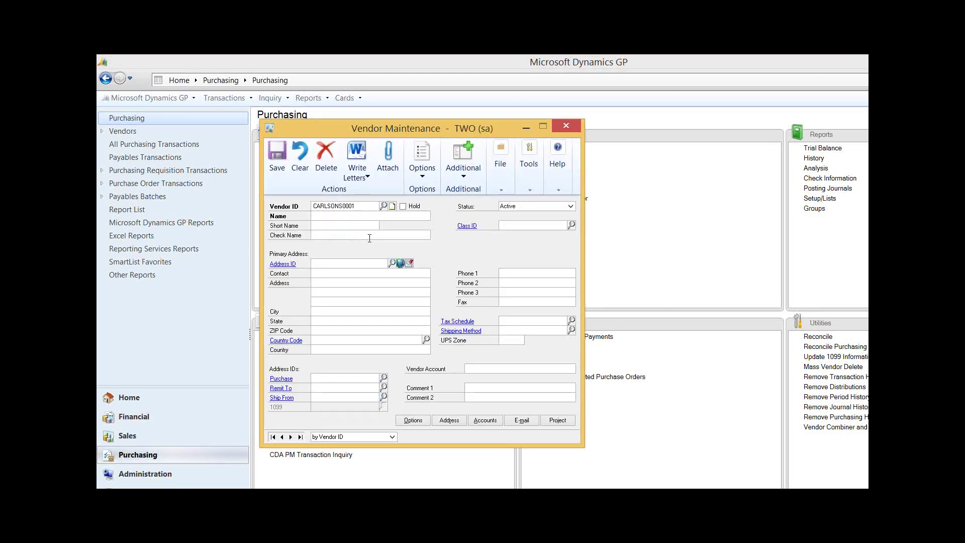
key(Tab)
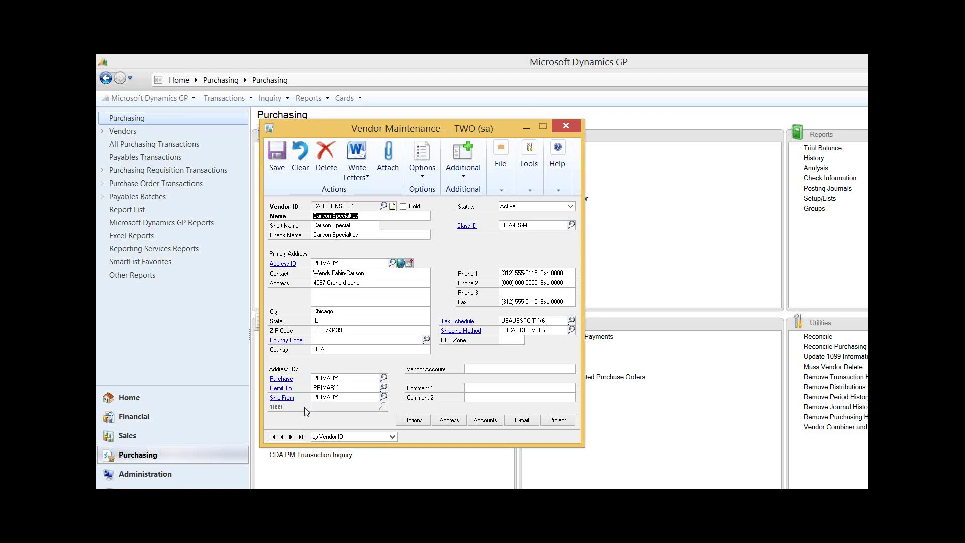
Review the EFT bank setup and account type choices for the vendor's remit-to address, and close the vendor record
click(281, 387)
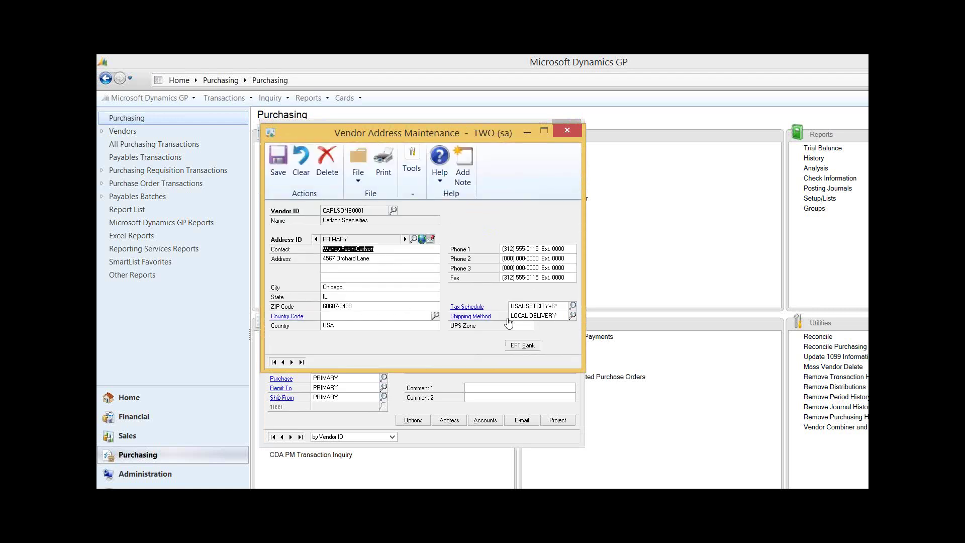
click(520, 347)
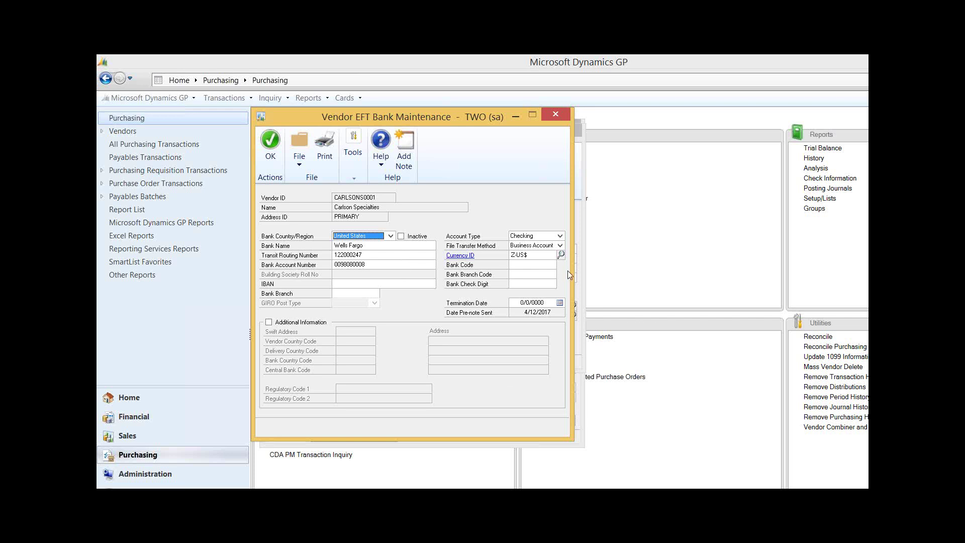
click(559, 236)
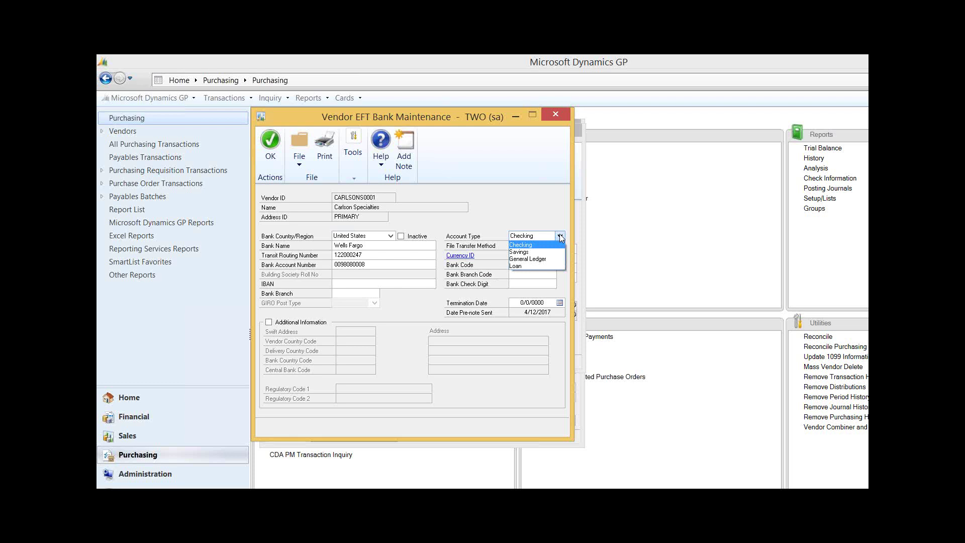
click(539, 203)
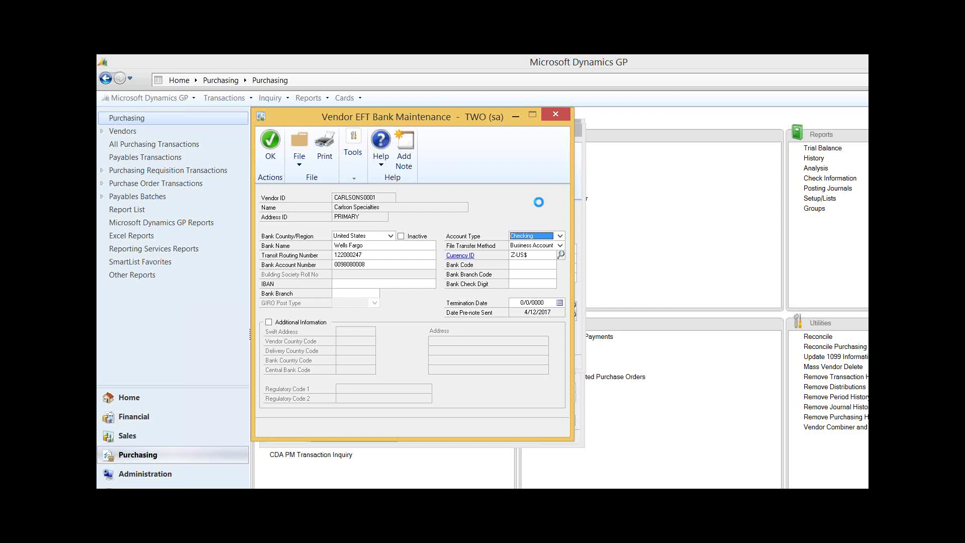
click(560, 115)
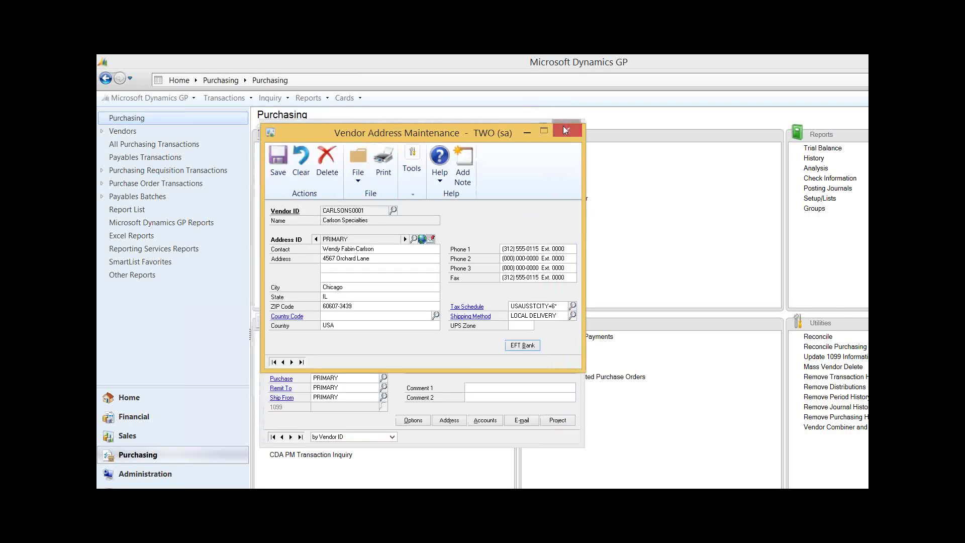
click(565, 129)
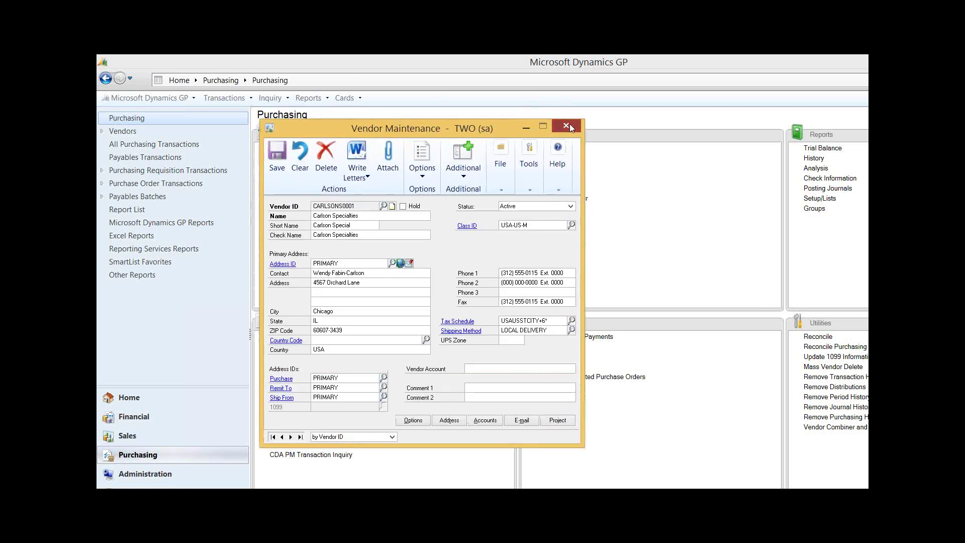
click(568, 126)
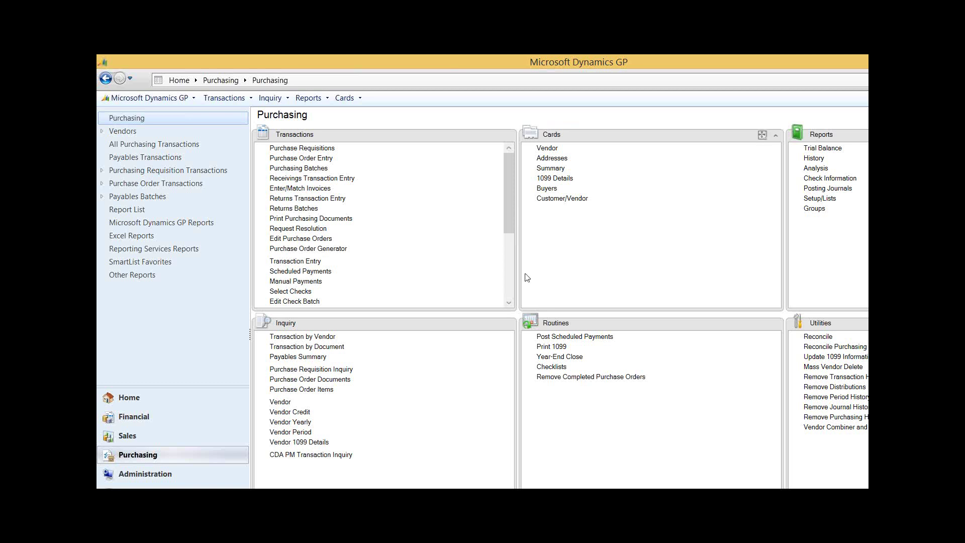
Start a payables batch with ID EFT CHECKS, origin Computer Check and payment method EFT
click(508, 286)
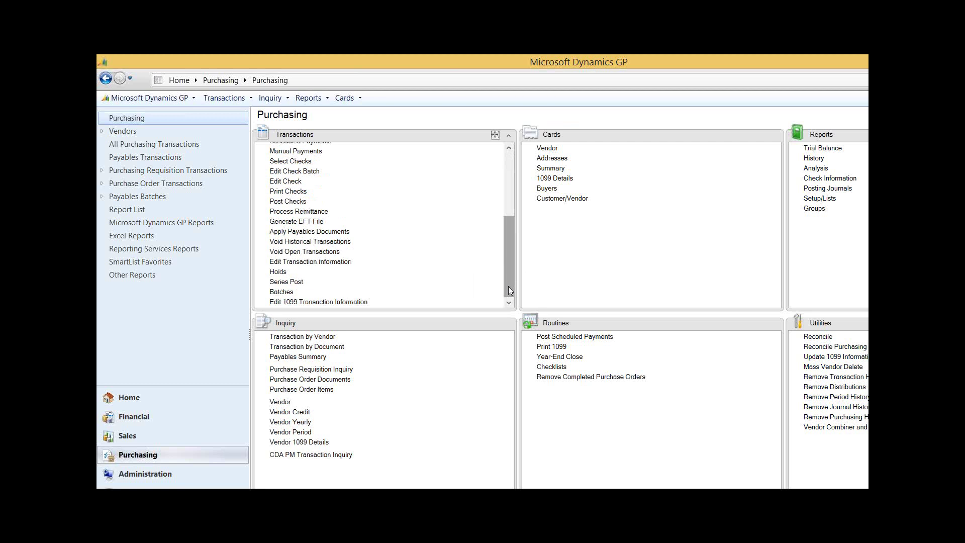
click(281, 292)
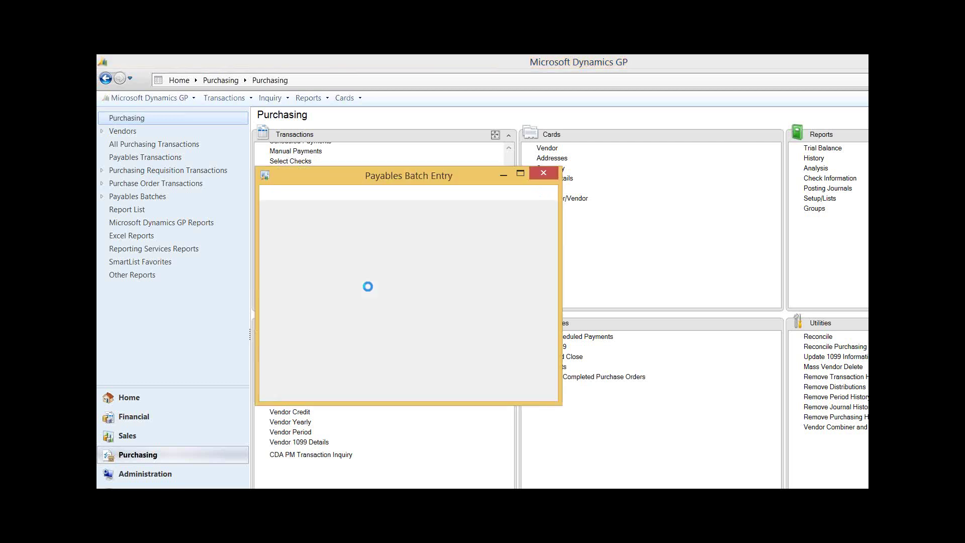
text(EFT)
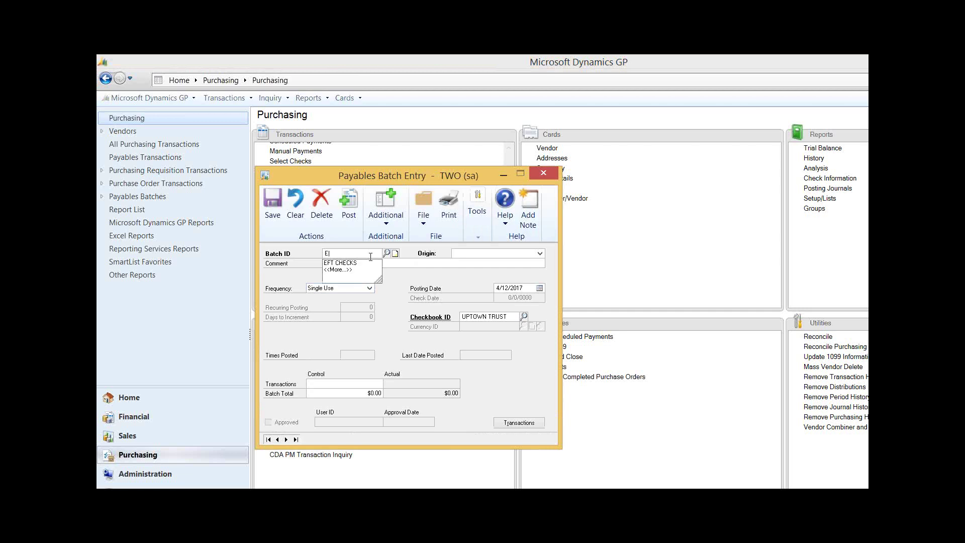
click(355, 263)
click(539, 253)
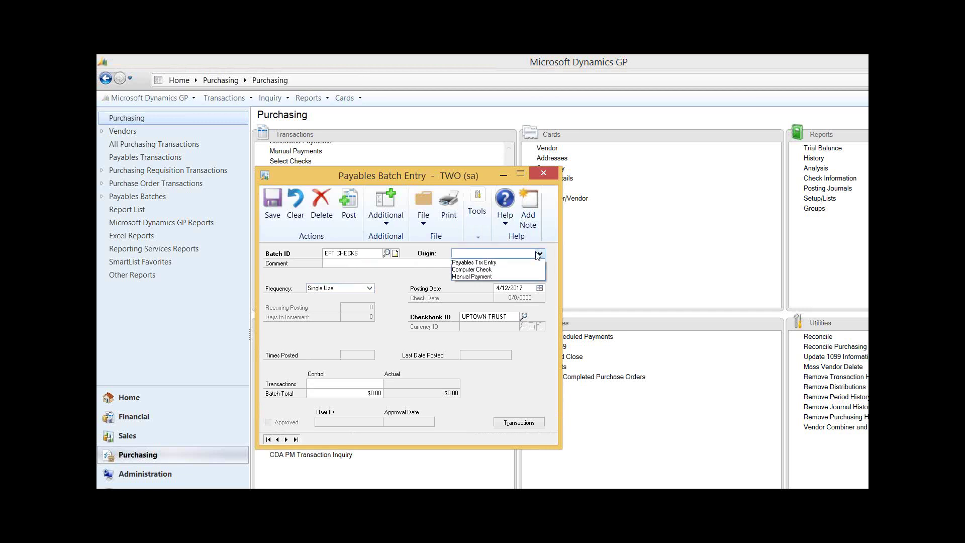
click(502, 270)
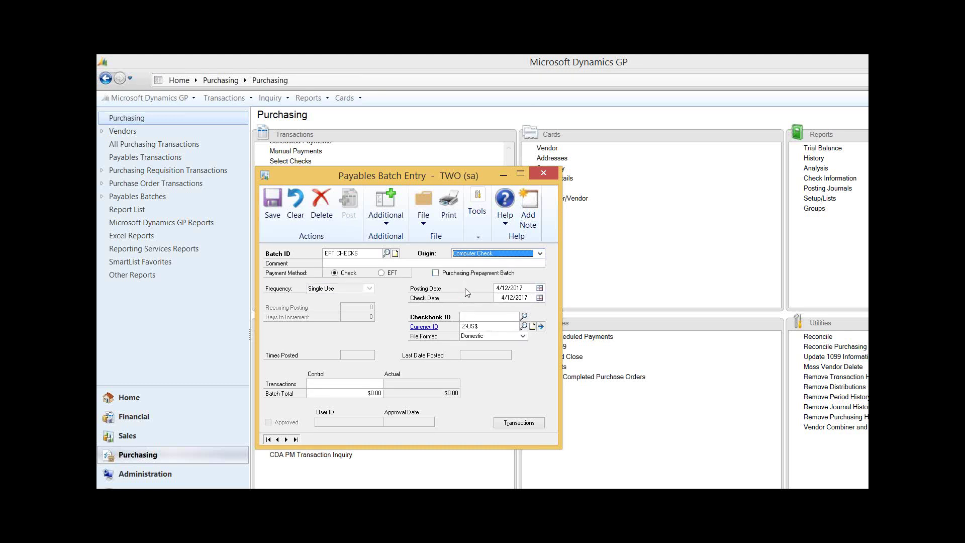
click(381, 273)
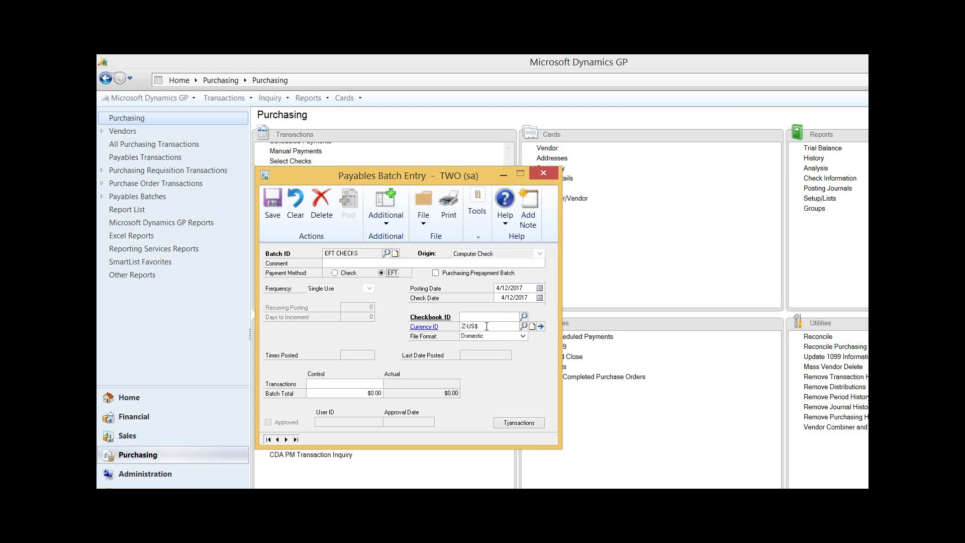
Assign the UPTOWN TRUST checkbook to the batch, save it and close the batch entry
click(475, 317)
click(524, 316)
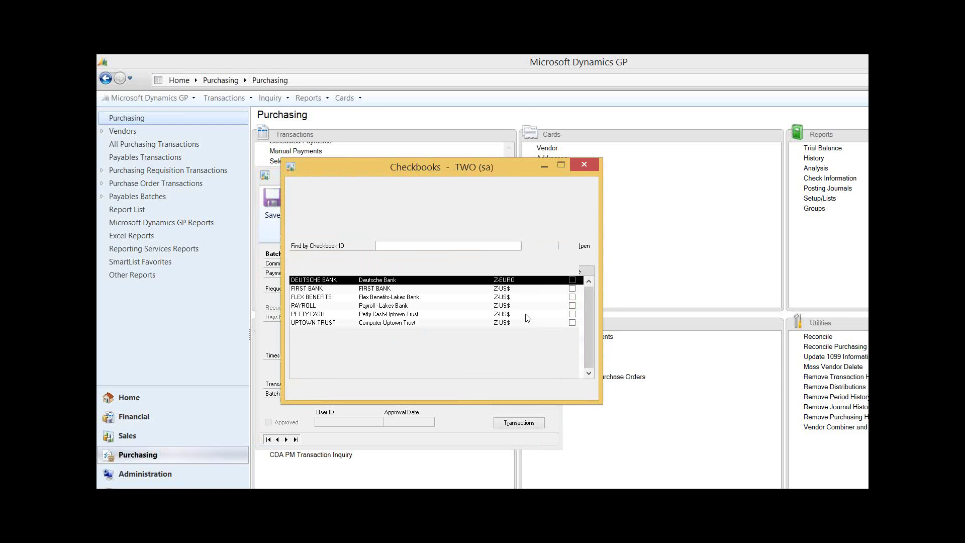
double_click(333, 323)
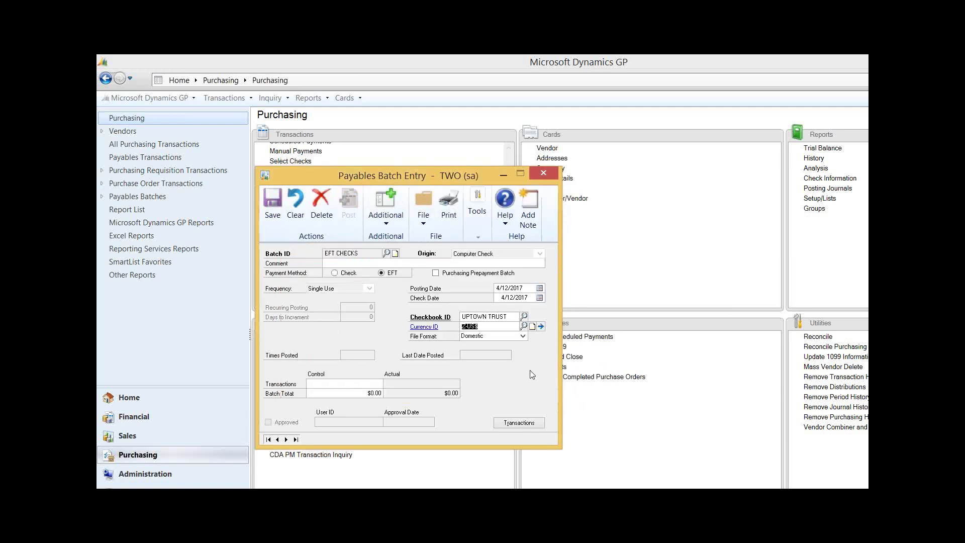
key(Tab)
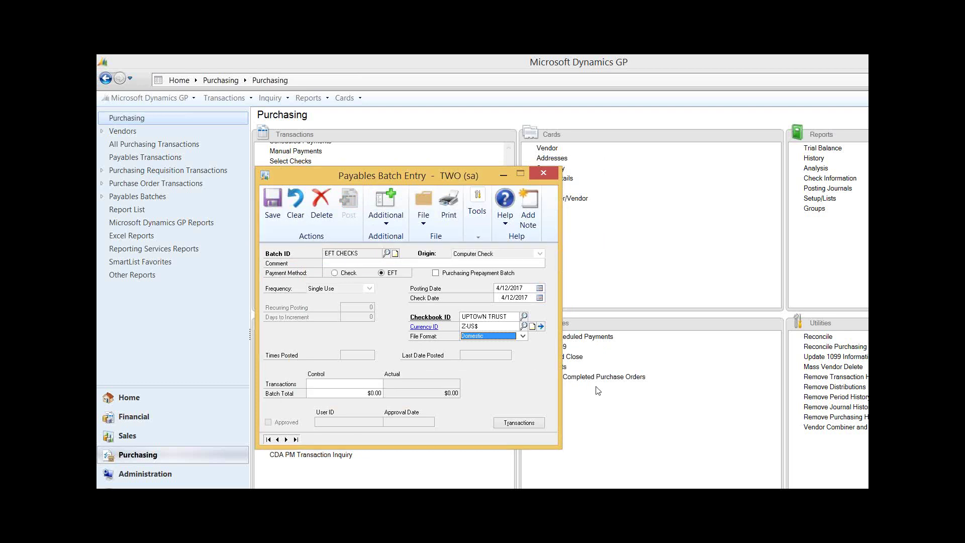
click(275, 200)
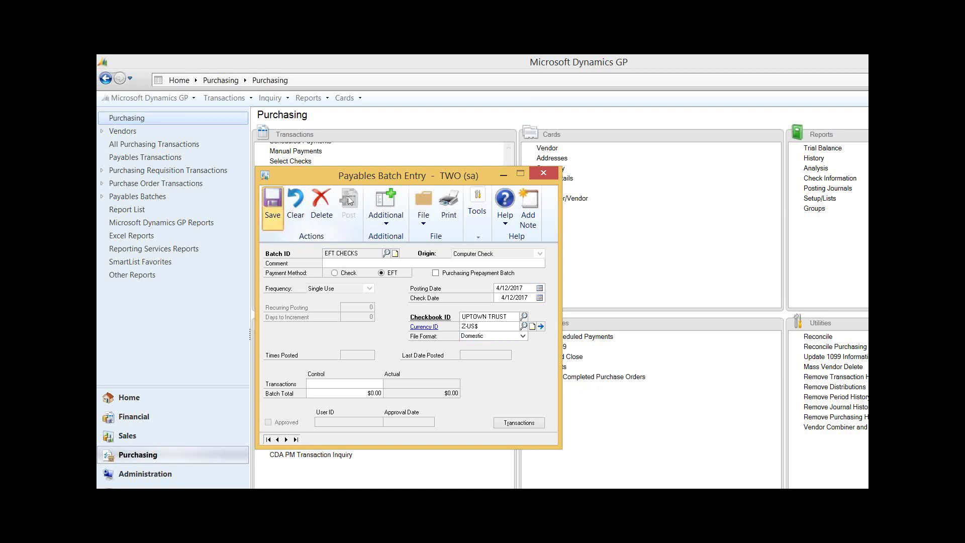
click(542, 173)
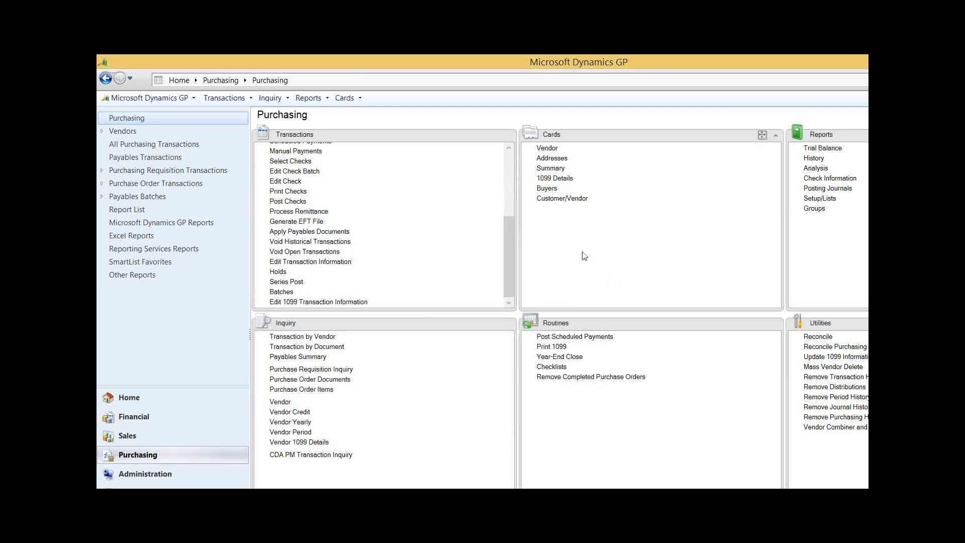
Open the EFT CHECKS batch for check batch editing and include vendor CARLSONS0001 for payment
click(306, 172)
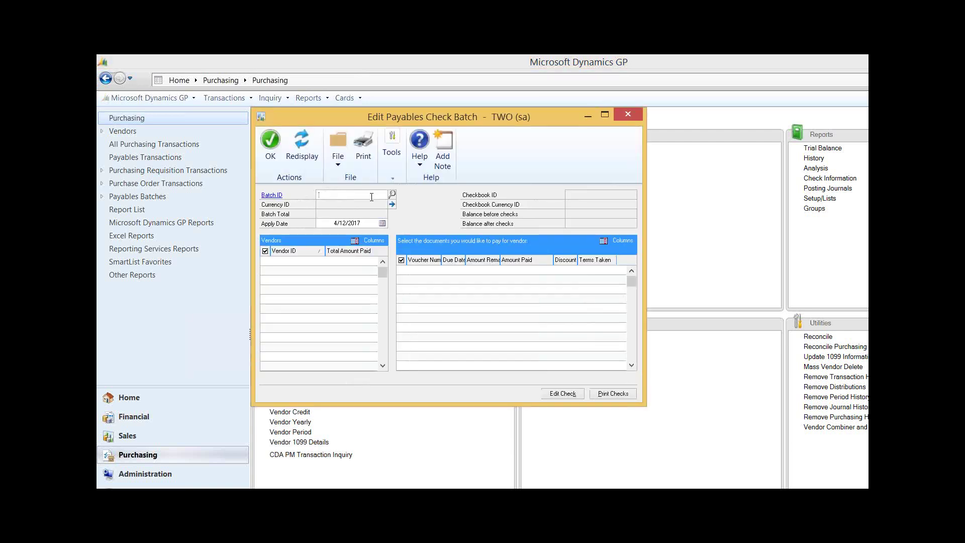
text(EFT)
click(330, 203)
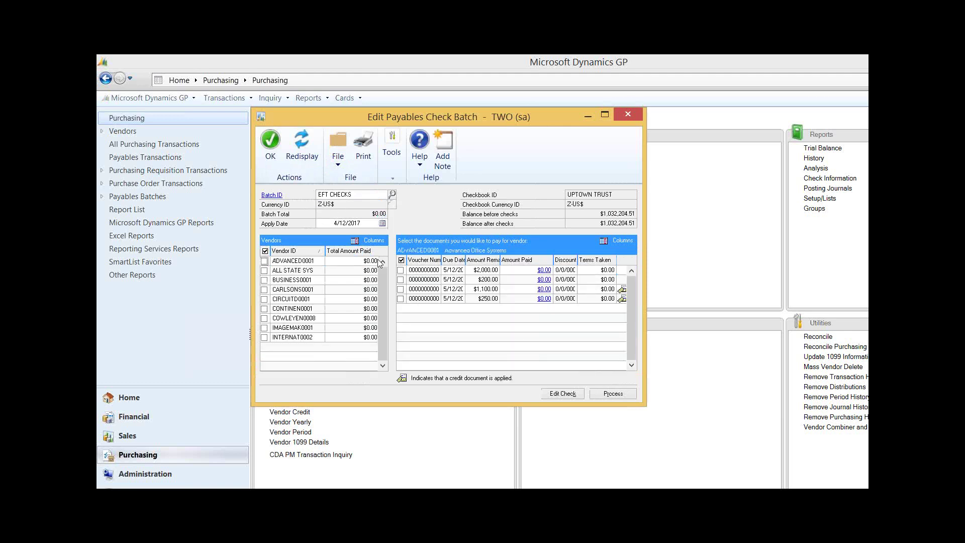
click(267, 290)
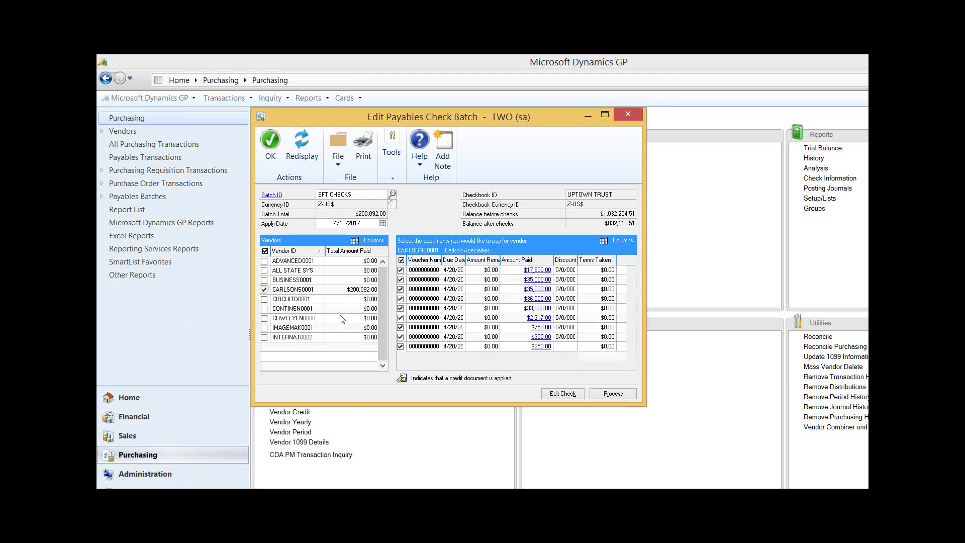
Exclude the last seven Carlson Specialties documents, from the first $300.00 one through the $15.00 one, and accept the edited check batch
scroll(629, 358, down, 1)
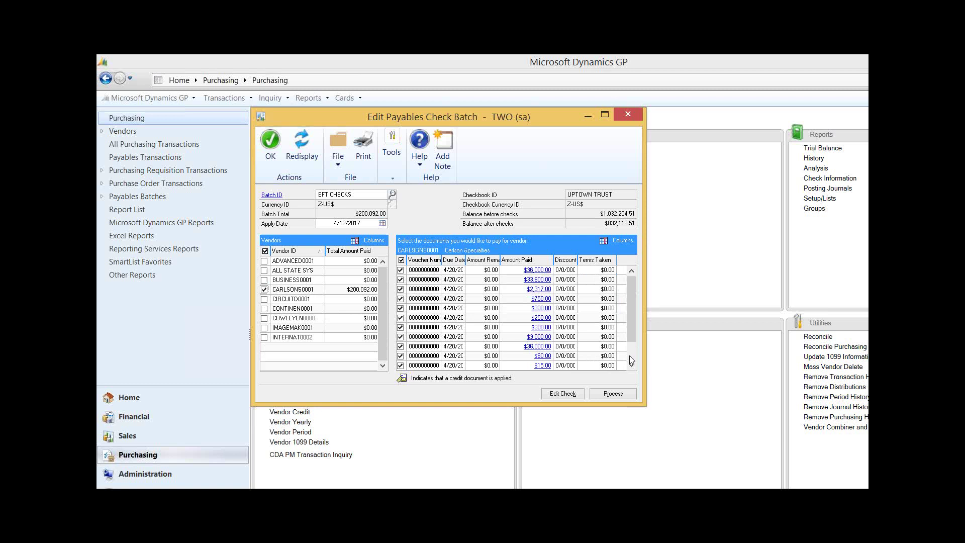
click(400, 365)
click(400, 356)
click(400, 346)
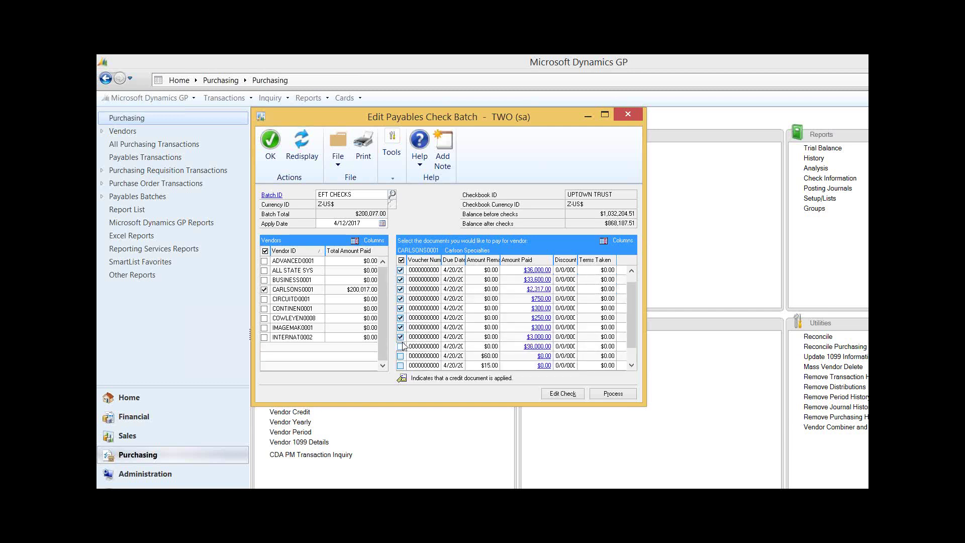
click(401, 337)
click(400, 327)
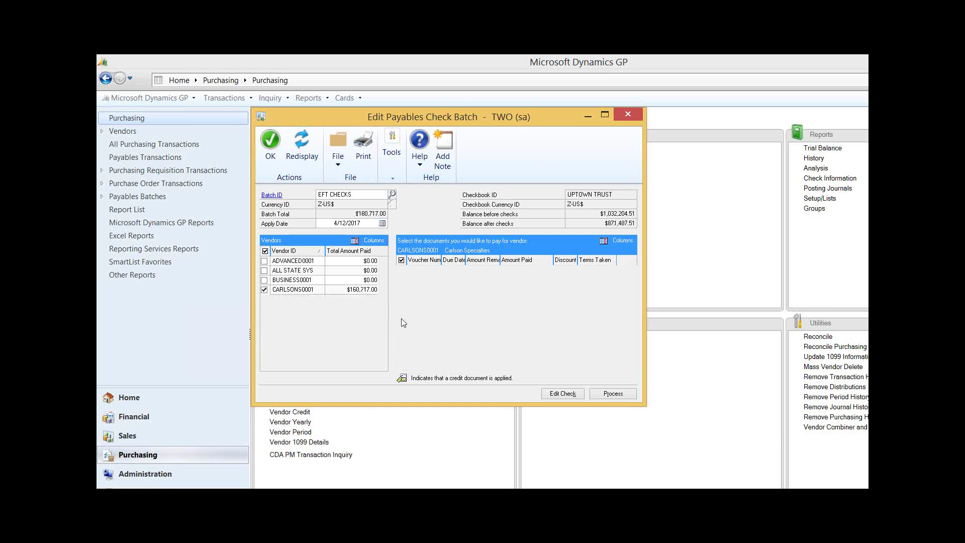
click(400, 318)
click(400, 308)
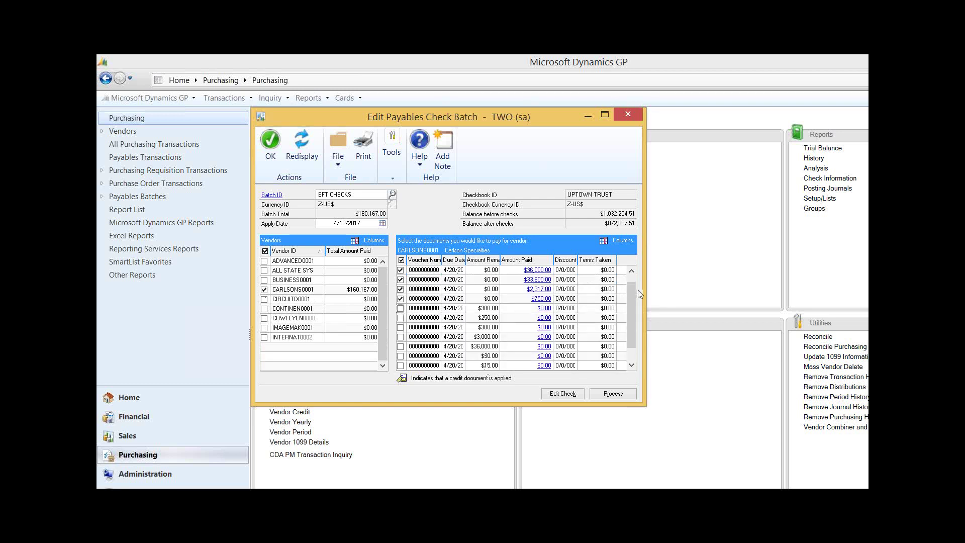
scroll(632, 281, up, 1)
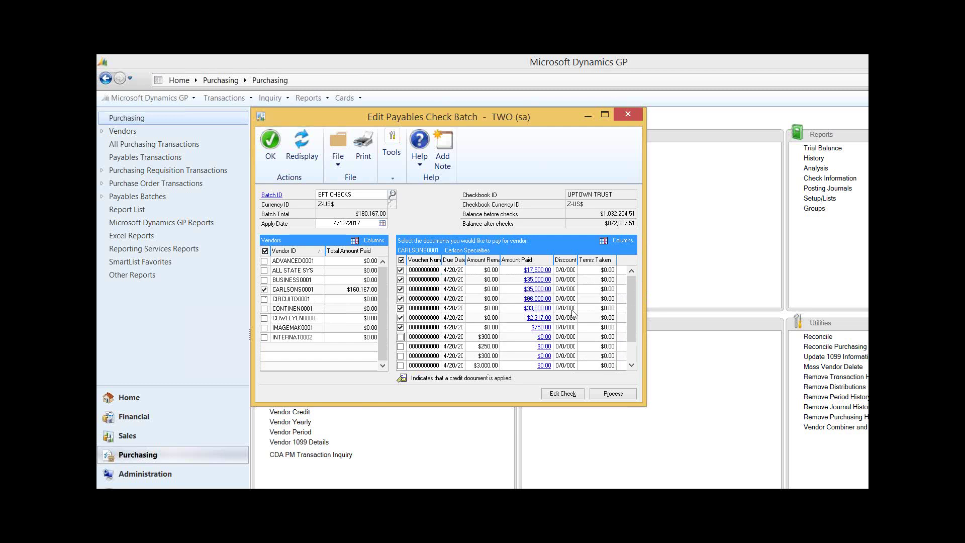
click(271, 142)
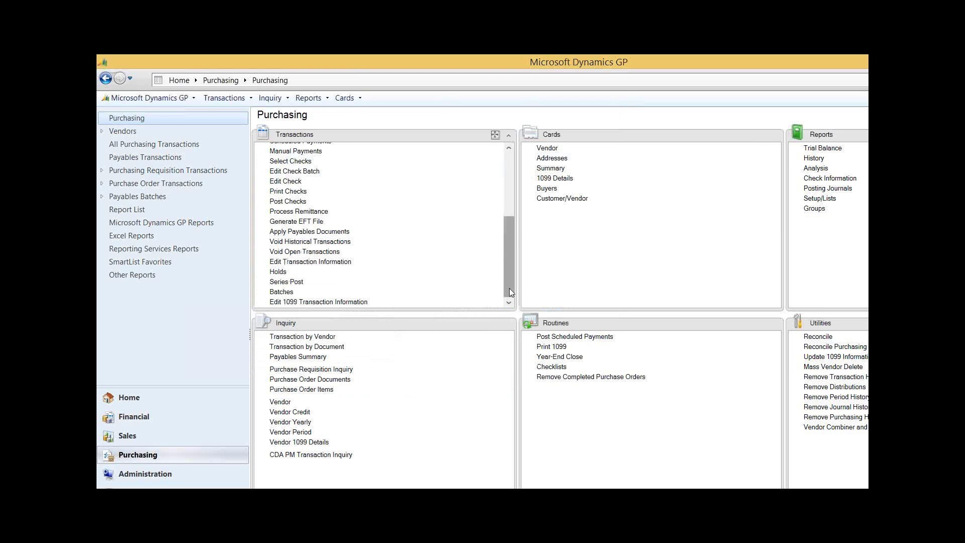
Process the payables check run for batch EFT CHECKS with check date 4/12/2017 and separate remittance
drag(509, 288, 508, 288)
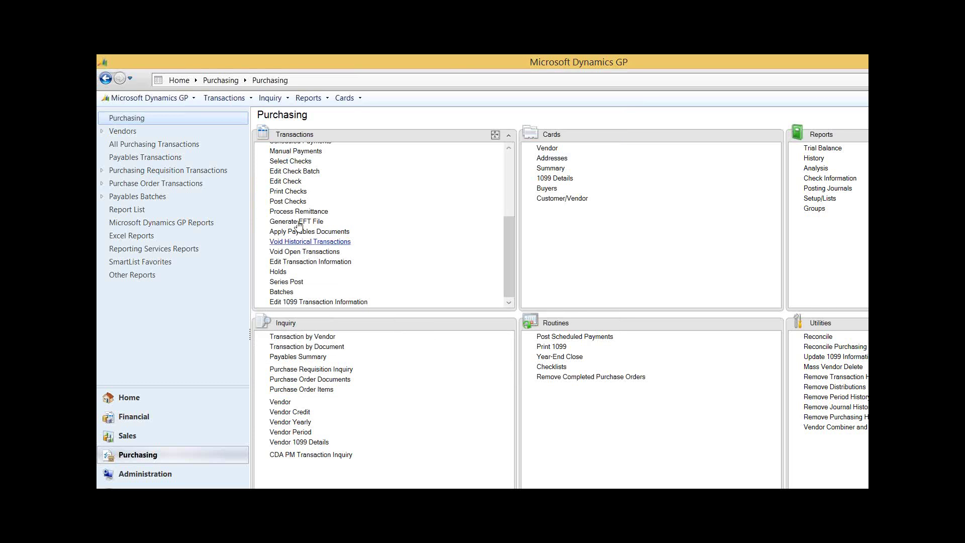
click(294, 194)
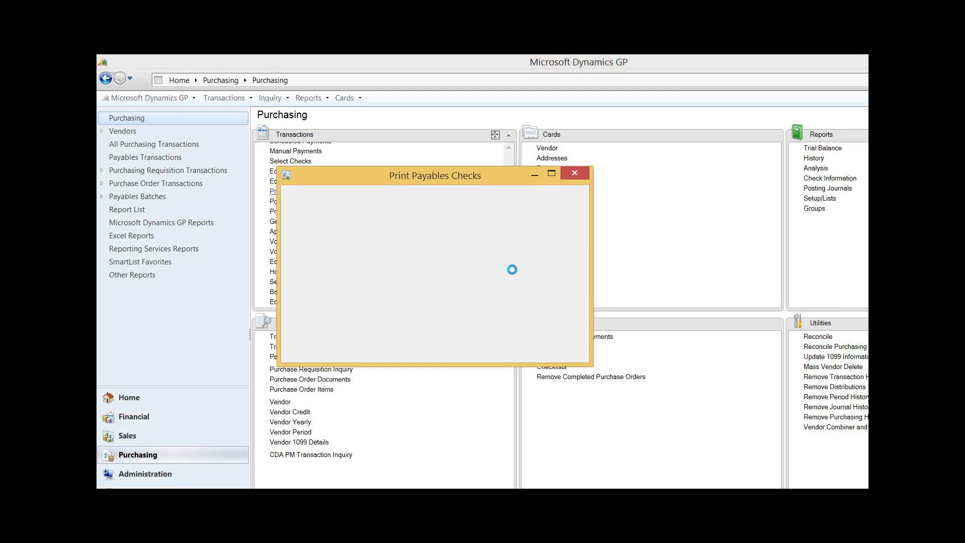
click(417, 253)
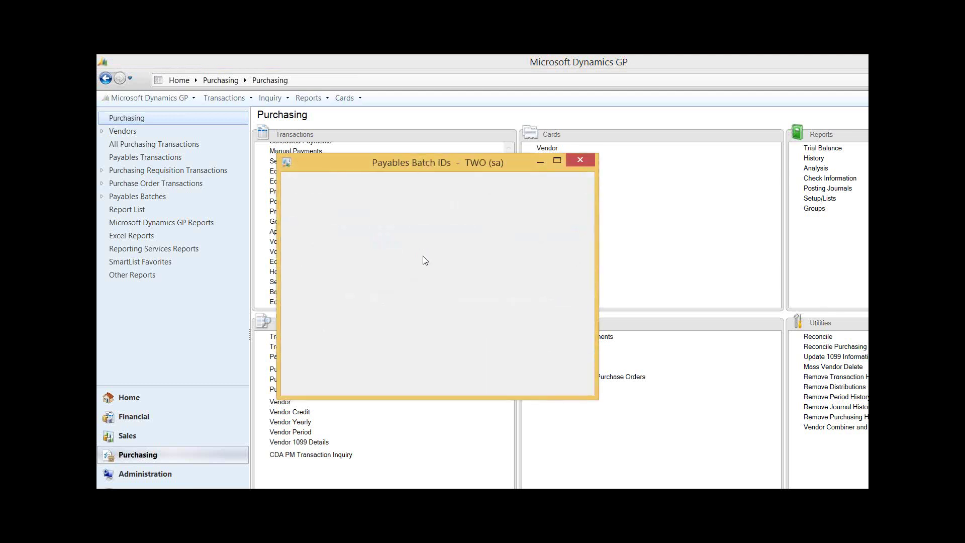
double_click(336, 279)
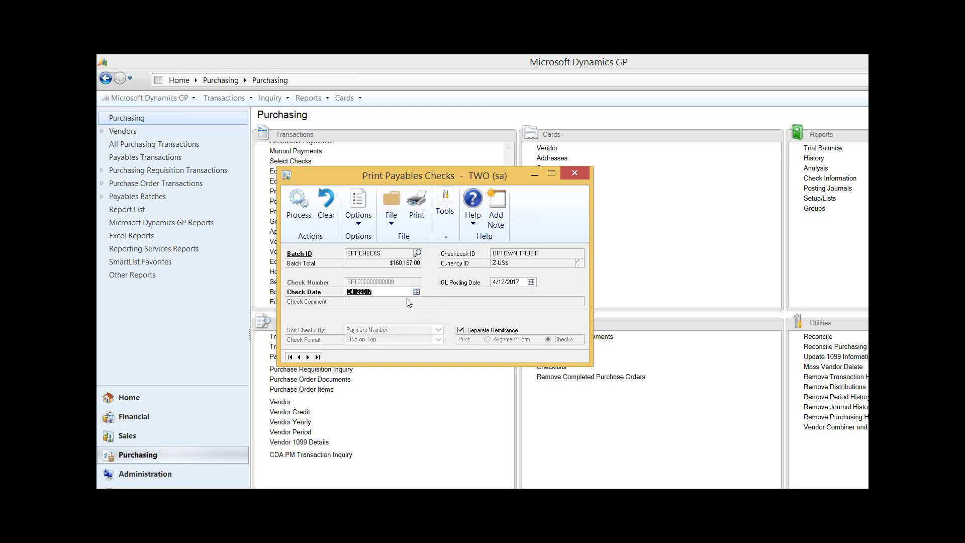
click(298, 206)
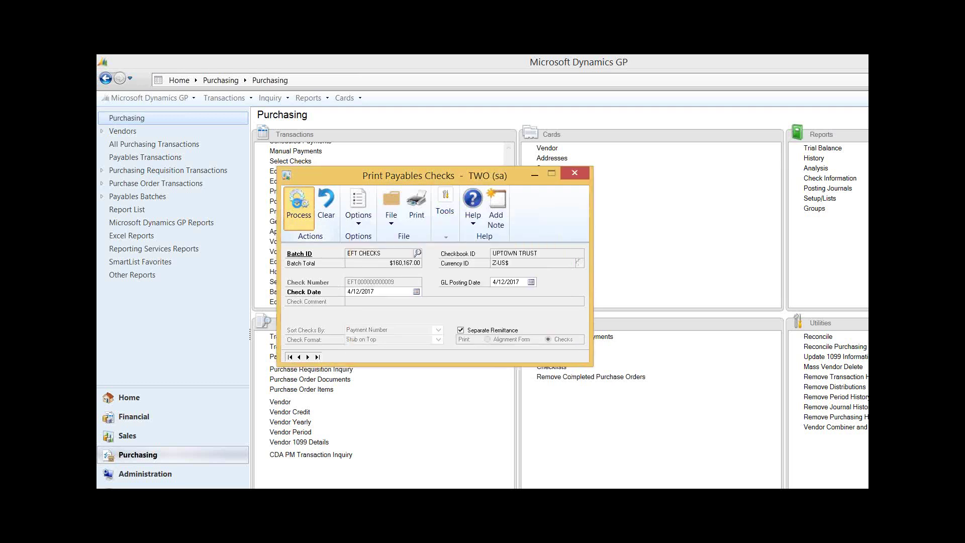
click(298, 207)
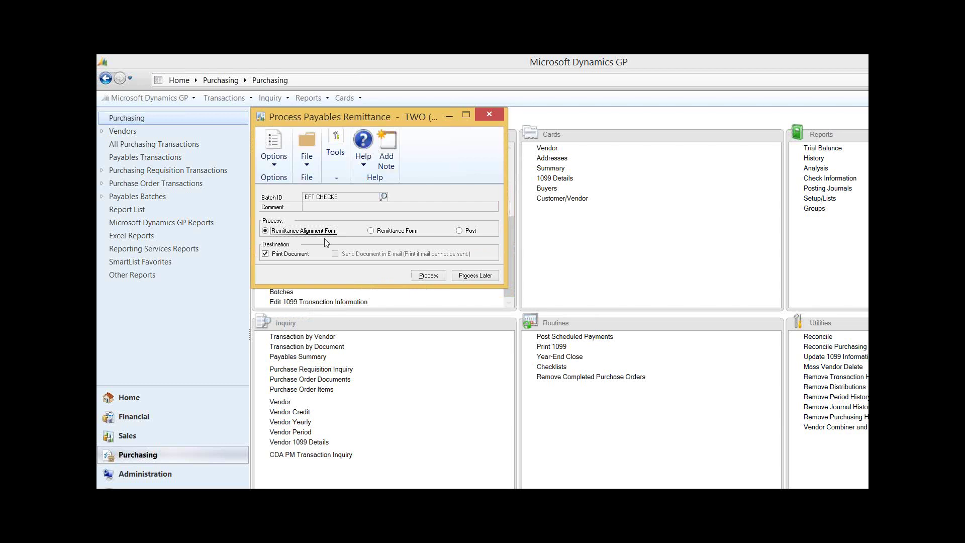
Process the EFT CHECKS remittance form with document e-mailing enabled, sending the Separate Remittance and Exception Report to the screen
click(371, 231)
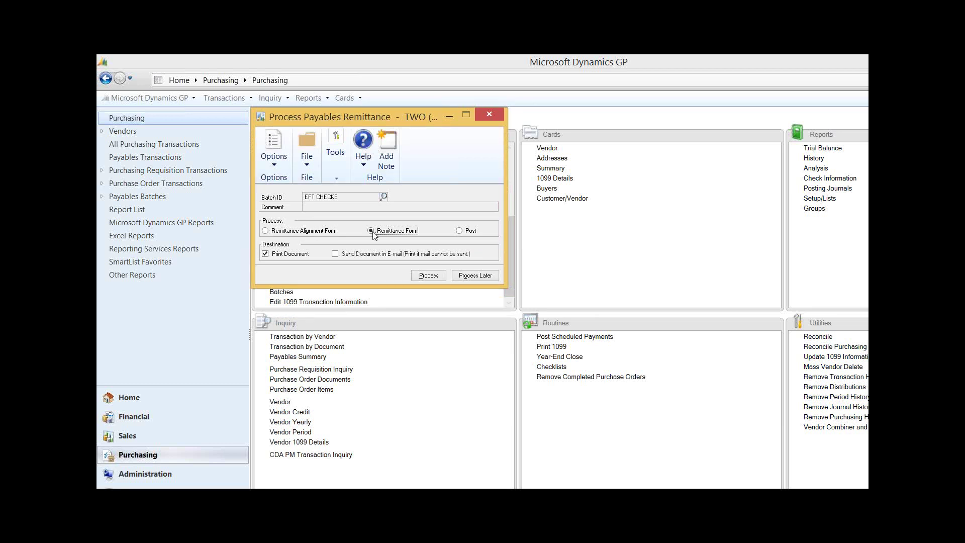
click(335, 254)
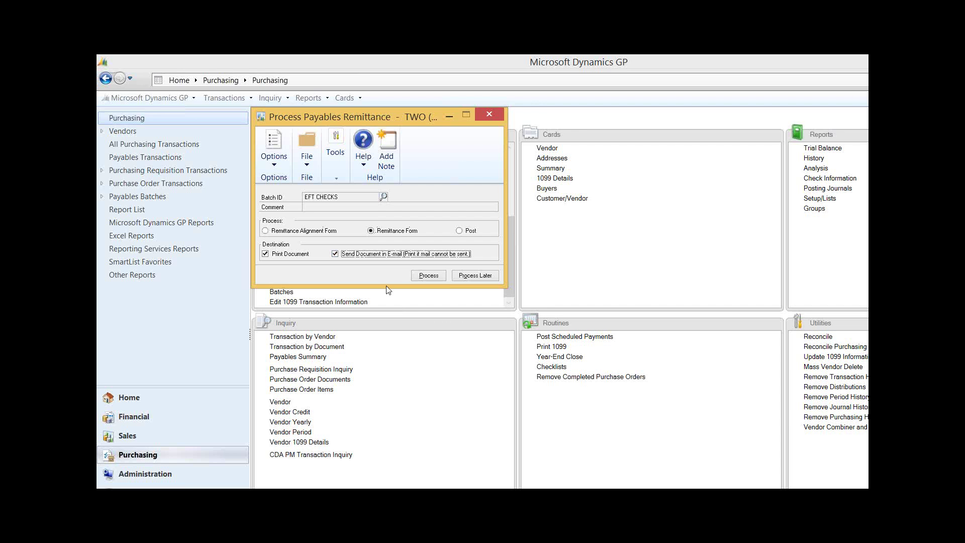
click(431, 279)
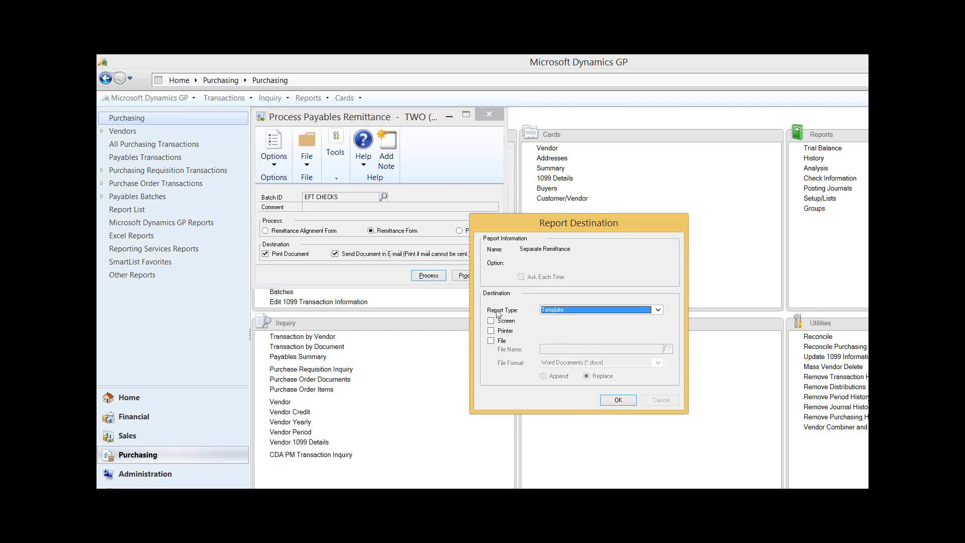
click(501, 322)
click(617, 399)
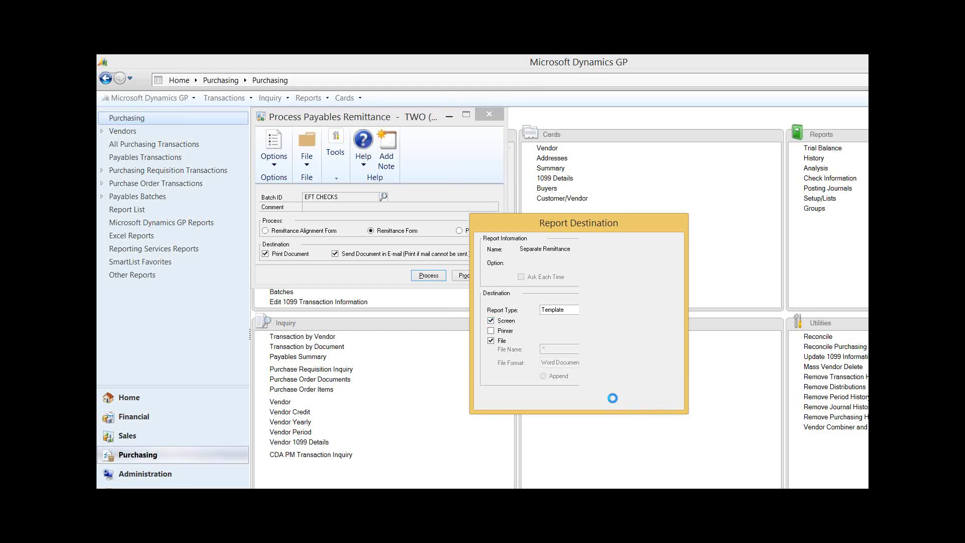
click(491, 320)
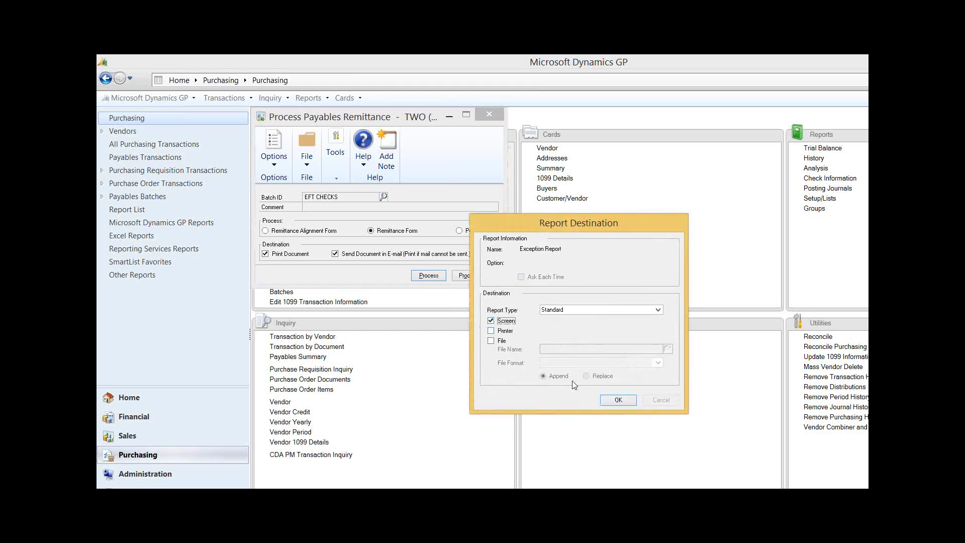
click(614, 400)
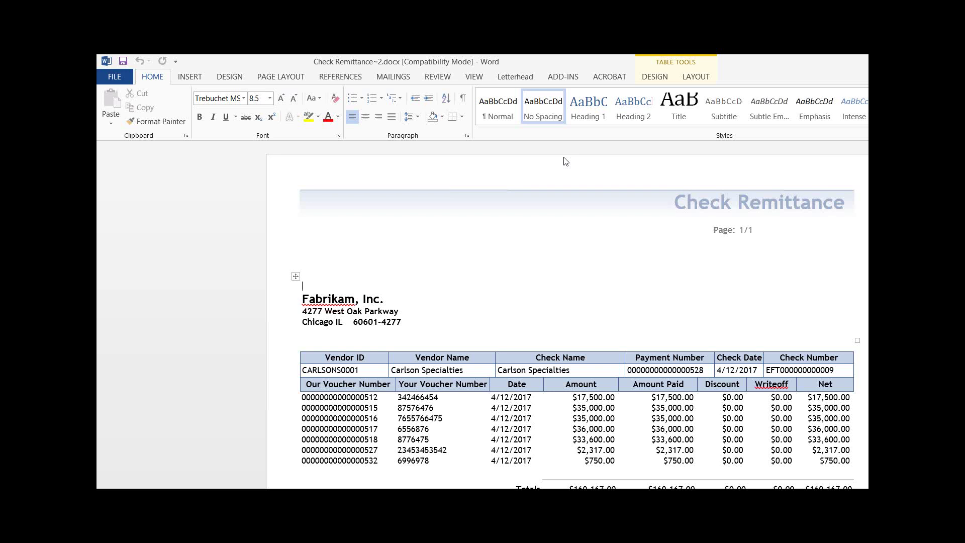
Review the Carlson Specialties check remittance document and the maximized e-mail exception report, and close the report
click(565, 161)
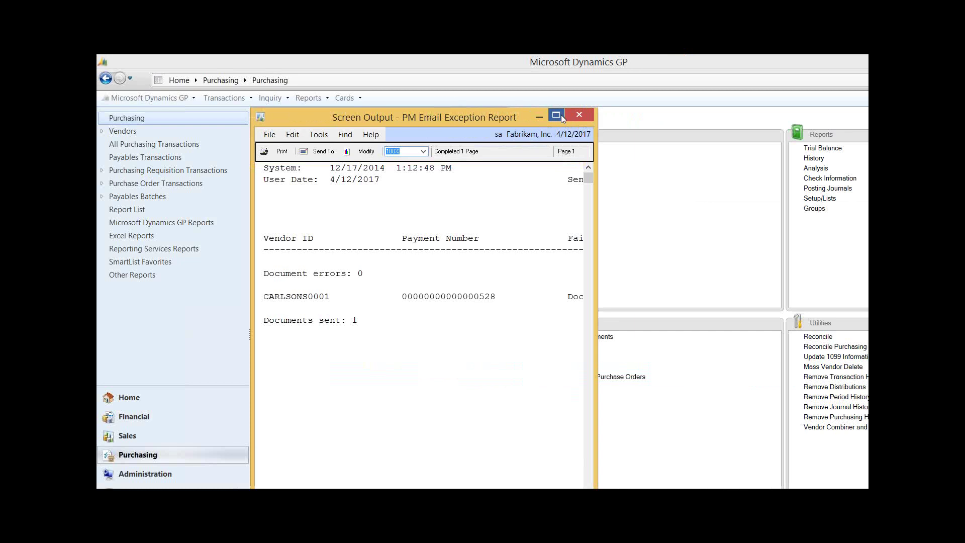
click(556, 115)
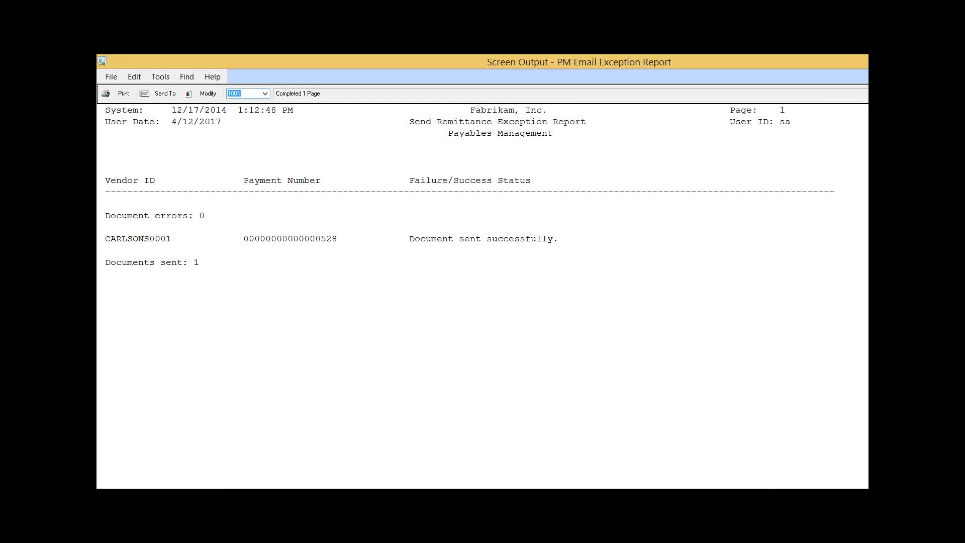
key(alt+F4)
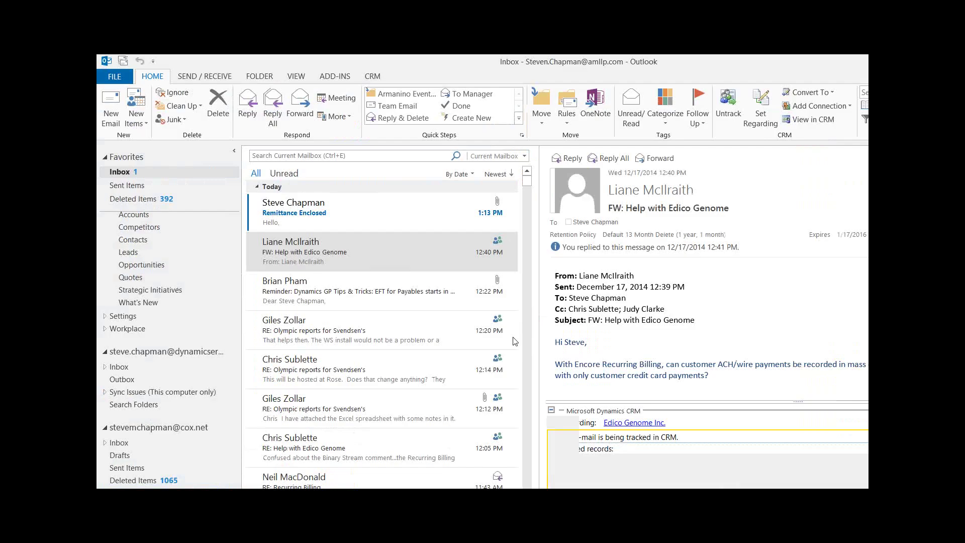
In Outlook, read the Remittance Enclosed e-mail, examine its attached remittance PDF in full view, and close the PDF
click(359, 219)
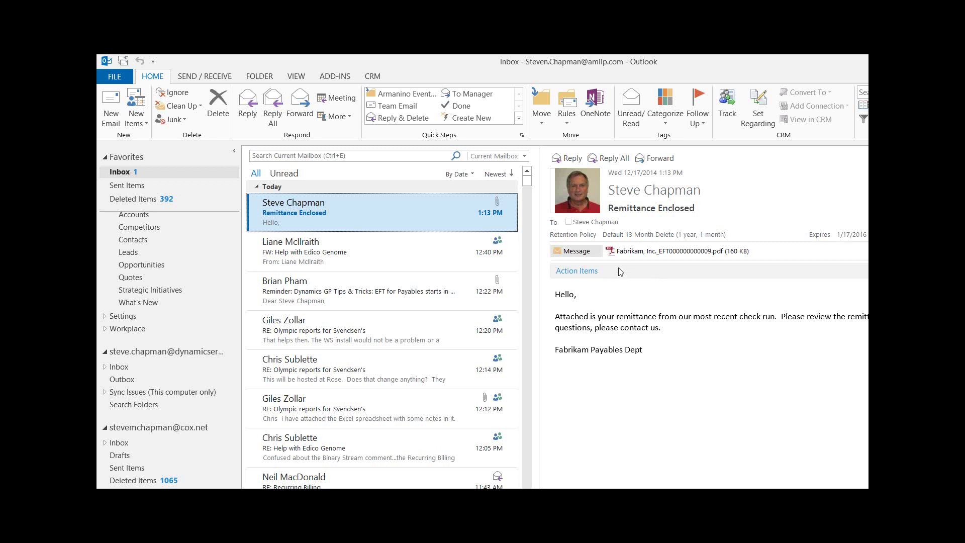
click(630, 251)
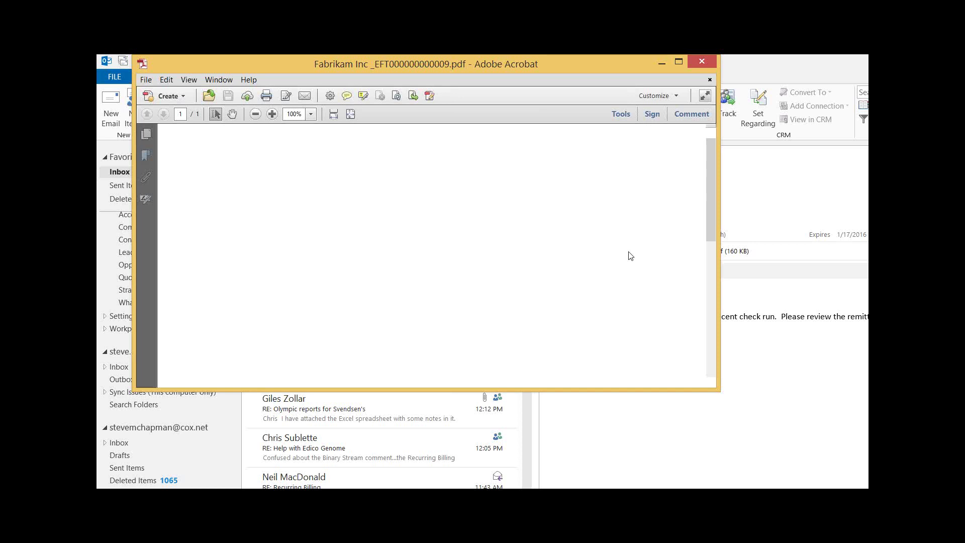
click(684, 61)
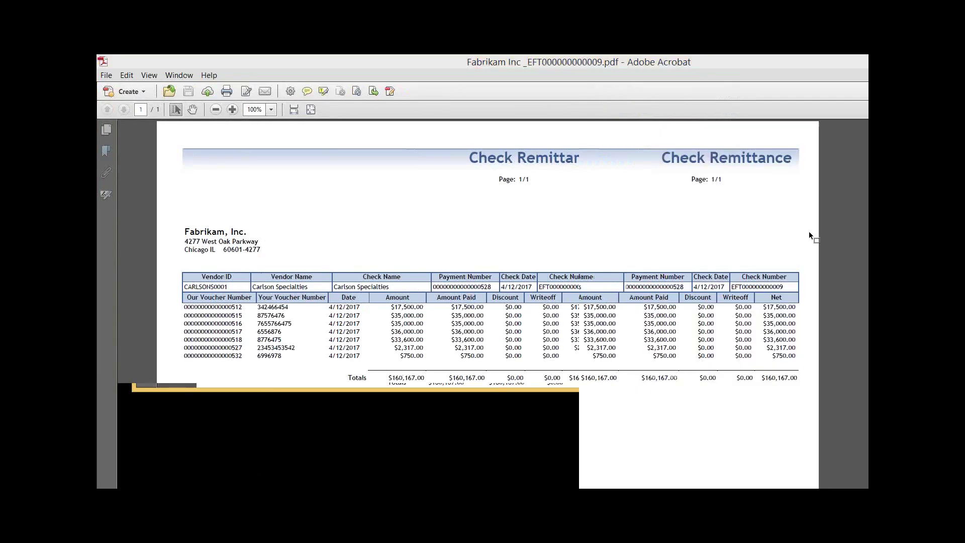
click(706, 204)
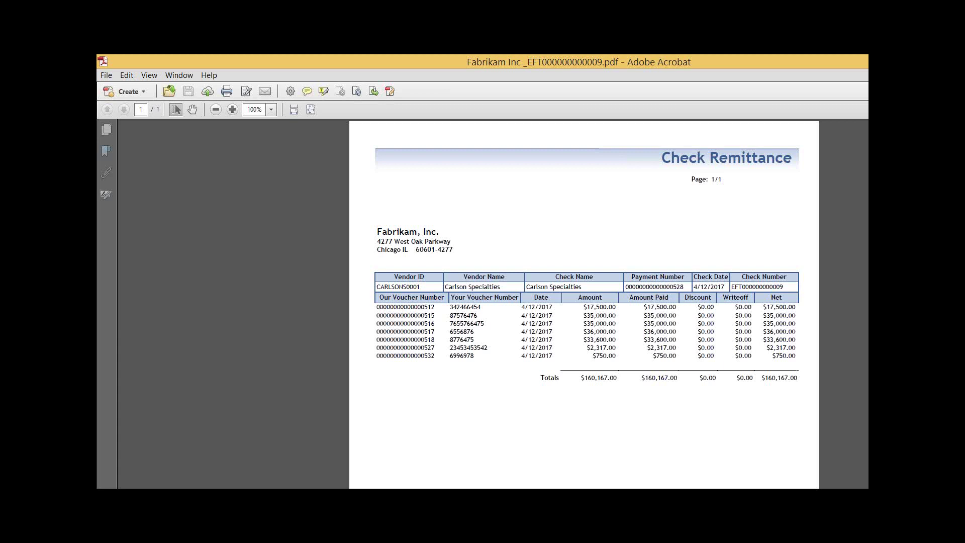
key(alt+F4)
Switch back to Microsoft Dynamics GP and process the EFT CHECKS remittance with the Post option
click(401, 540)
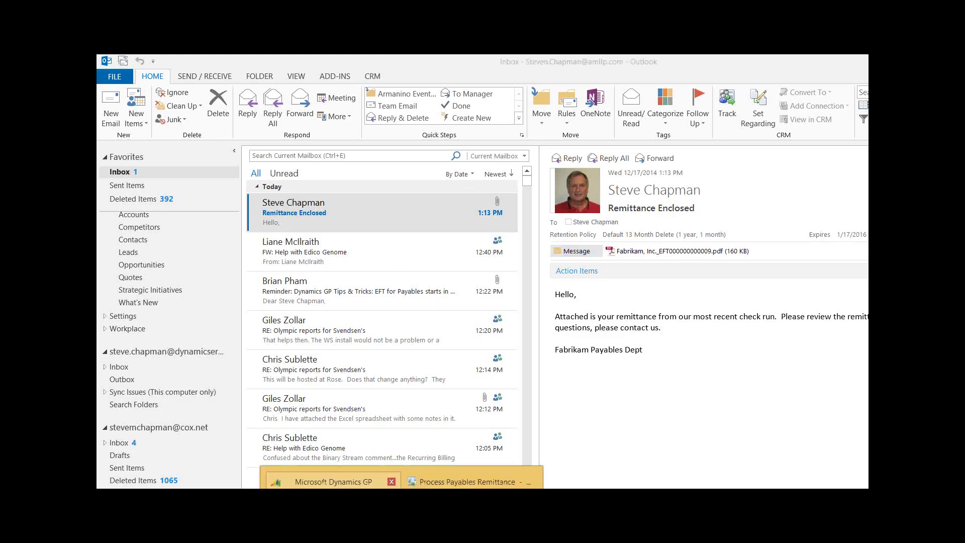
click(333, 481)
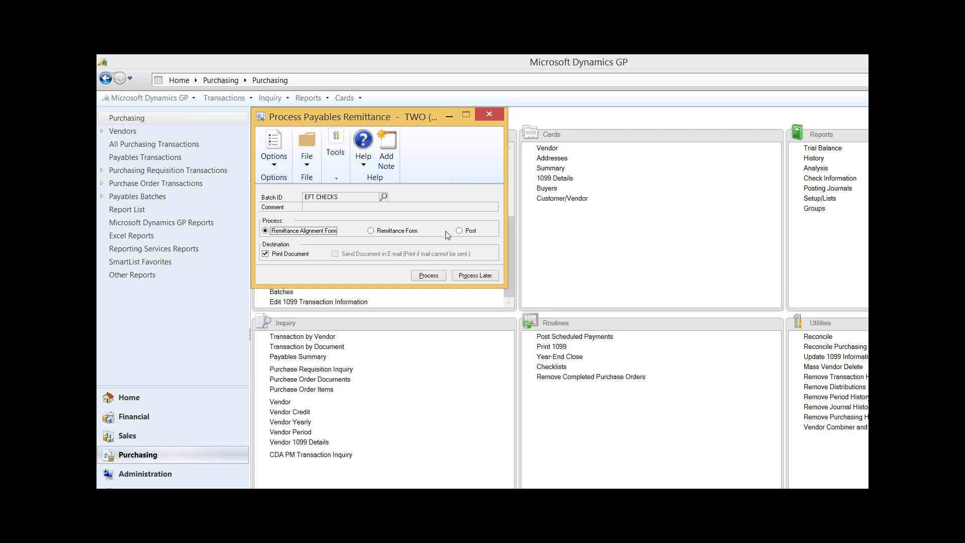
click(462, 231)
click(429, 276)
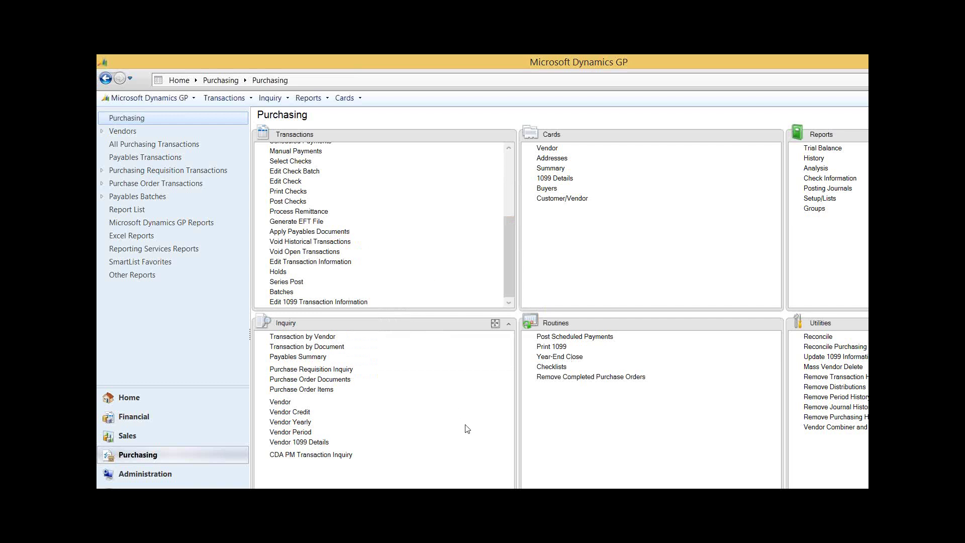
Generate the EFT file for the EFT CHECKS batch on the UPTOWN TRUST checkbook and acknowledge the completion message
mouse_move(402, 487)
click(293, 222)
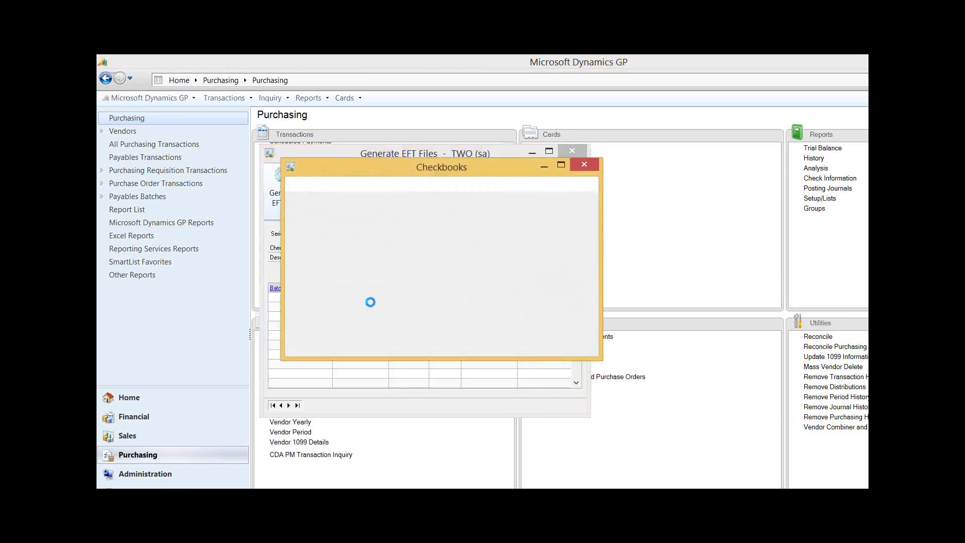
double_click(327, 323)
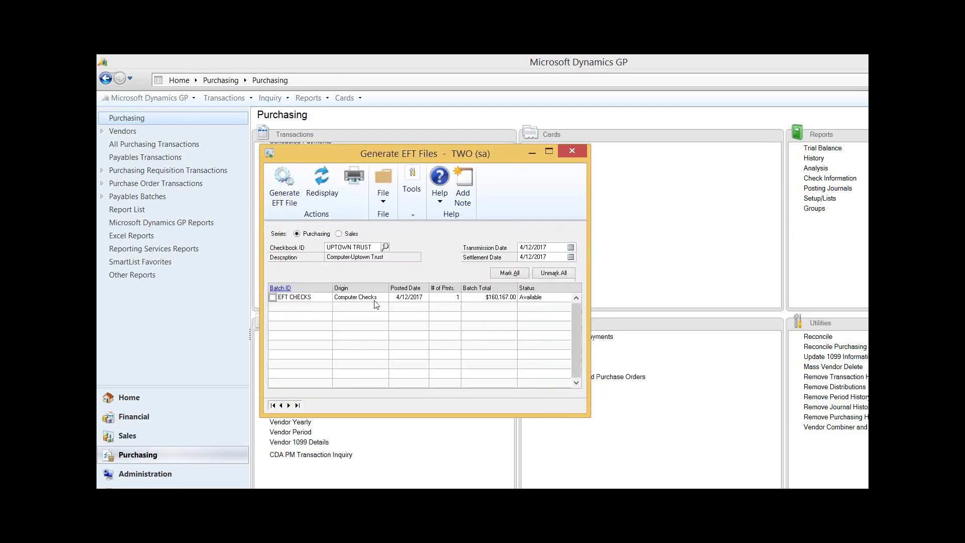
click(273, 298)
click(286, 188)
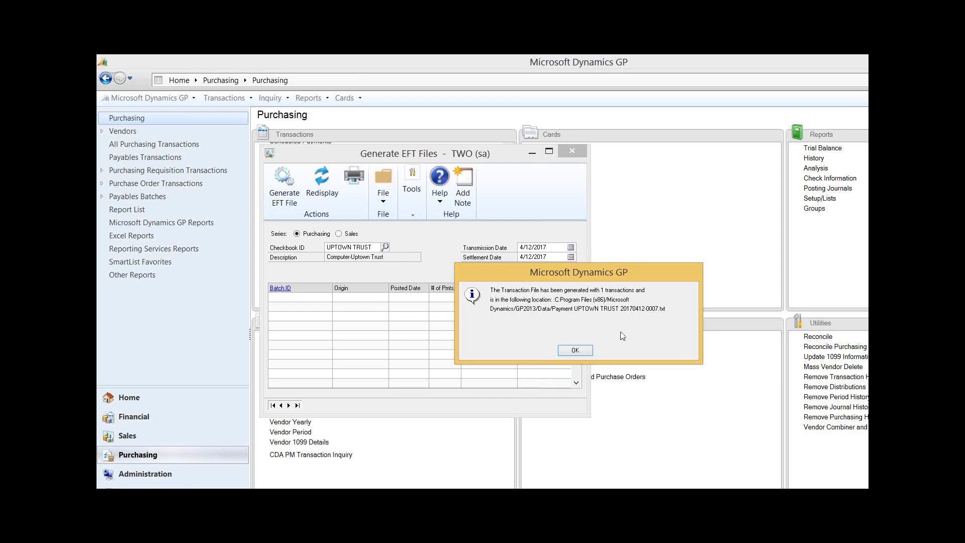
click(580, 351)
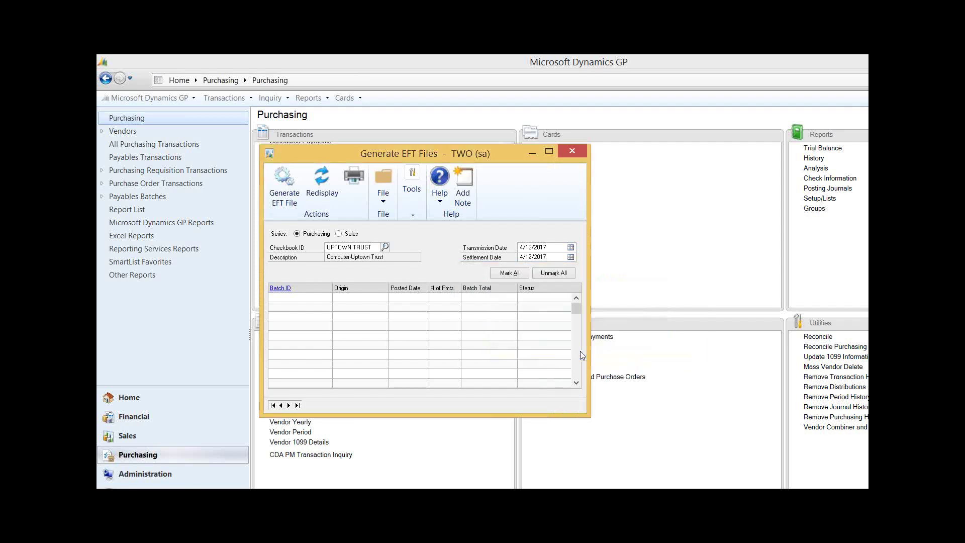
Close the Generate EFT Files window and, in File Explorer, open the C: drive folder Program Files (x86)\Microsoft Dynamics\GP2013\Data
click(571, 151)
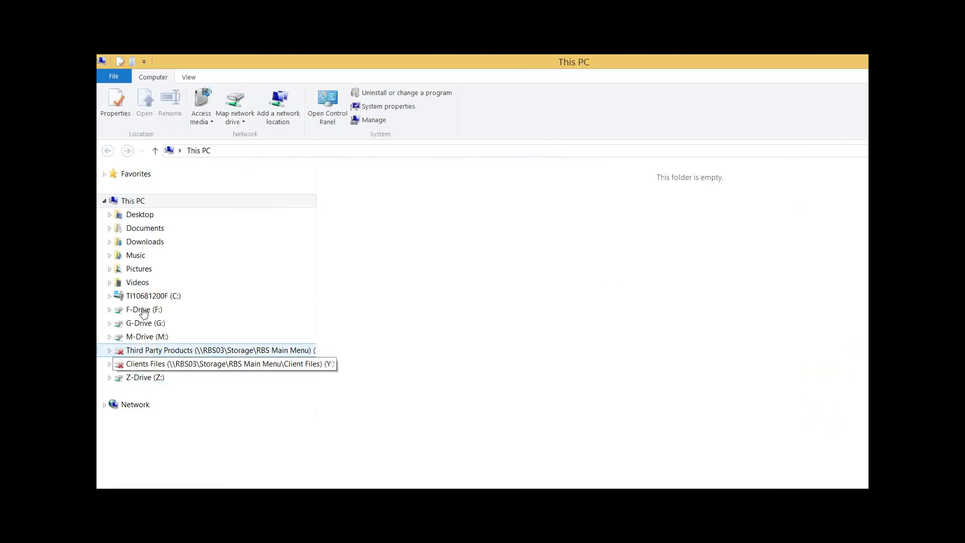
click(194, 300)
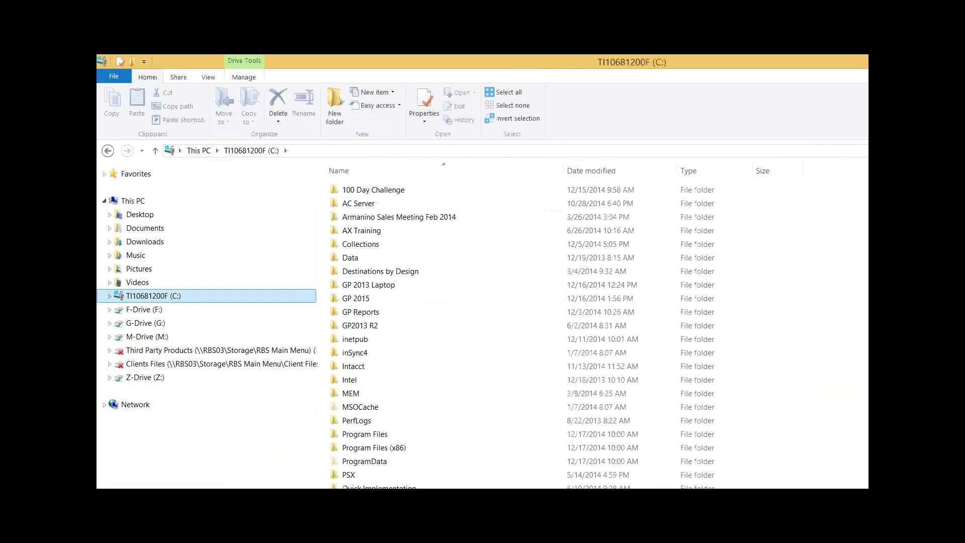
click(371, 451)
double_click(371, 454)
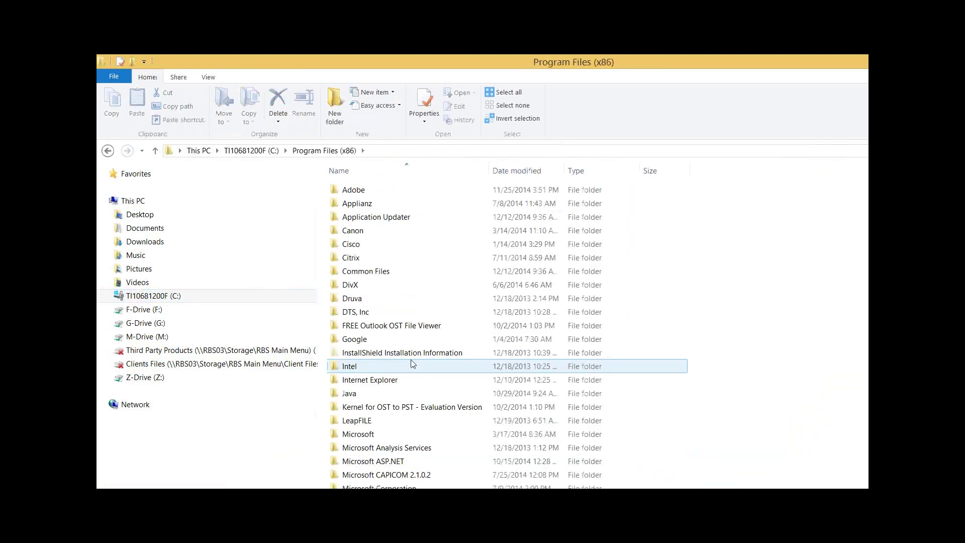
double_click(402, 475)
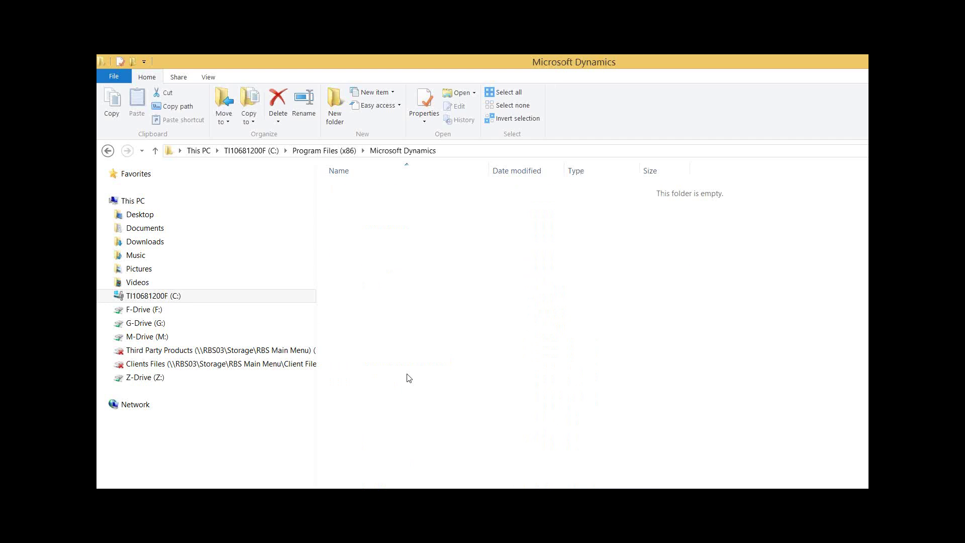
double_click(364, 218)
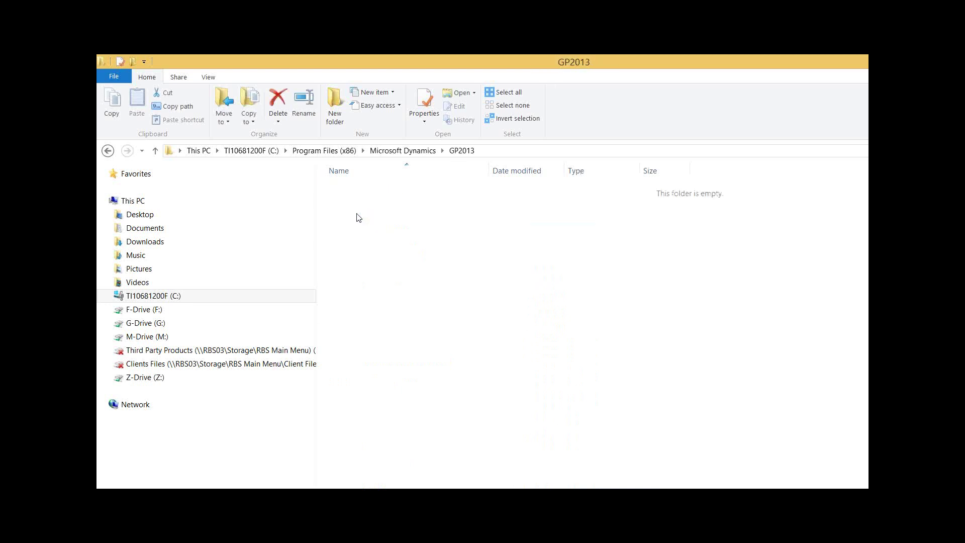
double_click(496, 213)
Widen the Name column to show full file names and open Payment UPTOWN TRUST 20170412-0007.txt to examine the EFT records
click(459, 193)
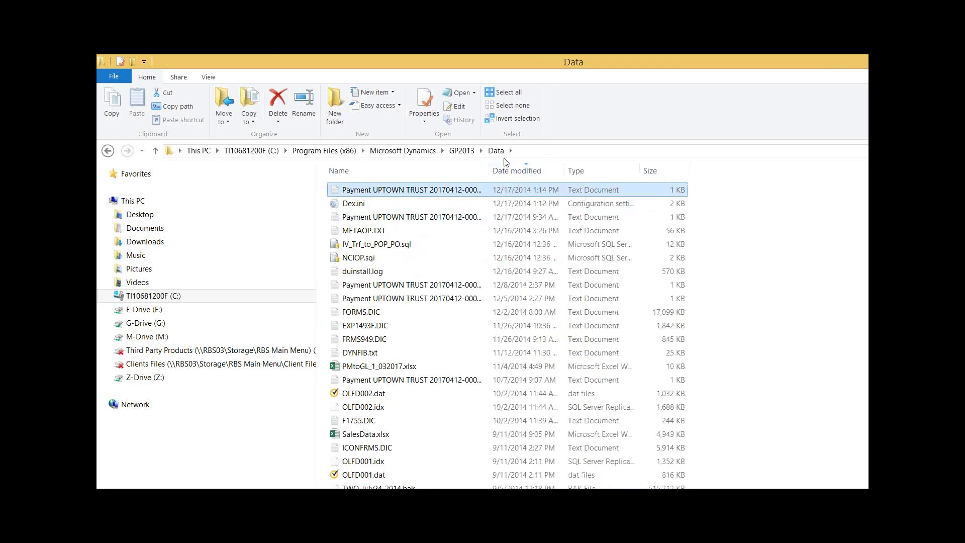
drag(490, 165, 551, 165)
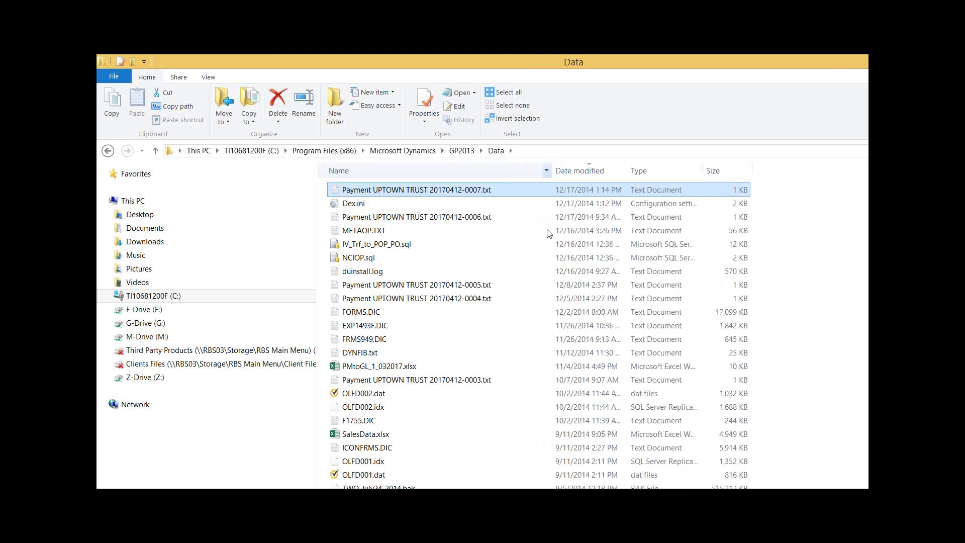
double_click(425, 190)
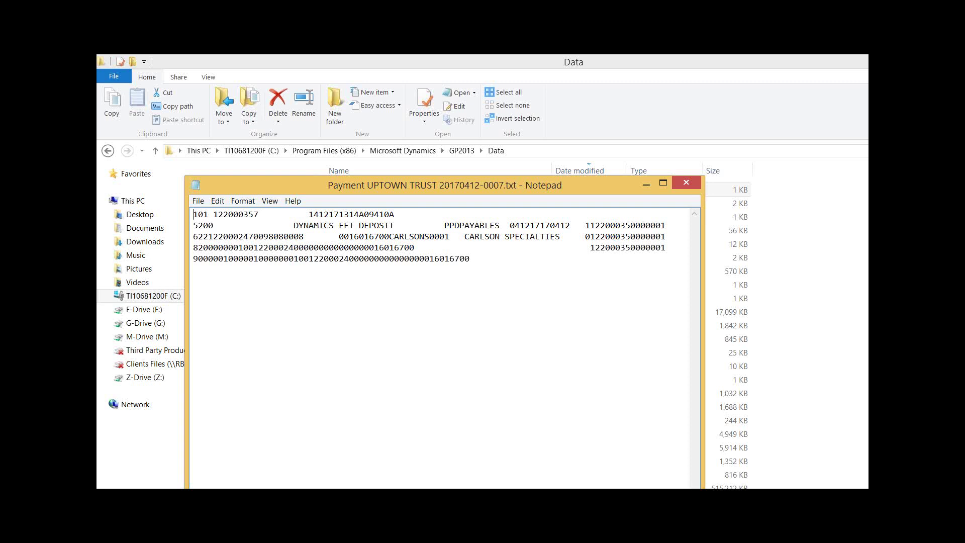
click(402, 540)
click(326, 481)
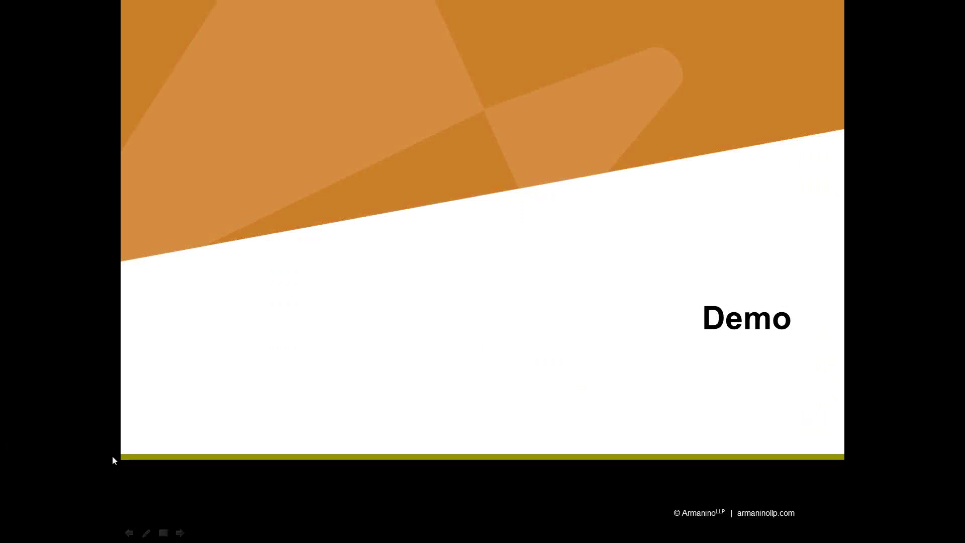
click(113, 457)
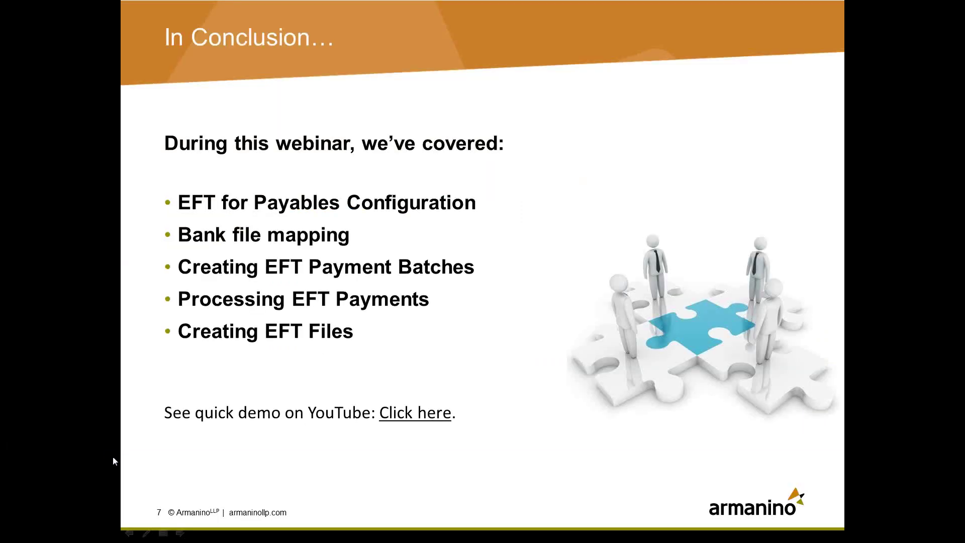